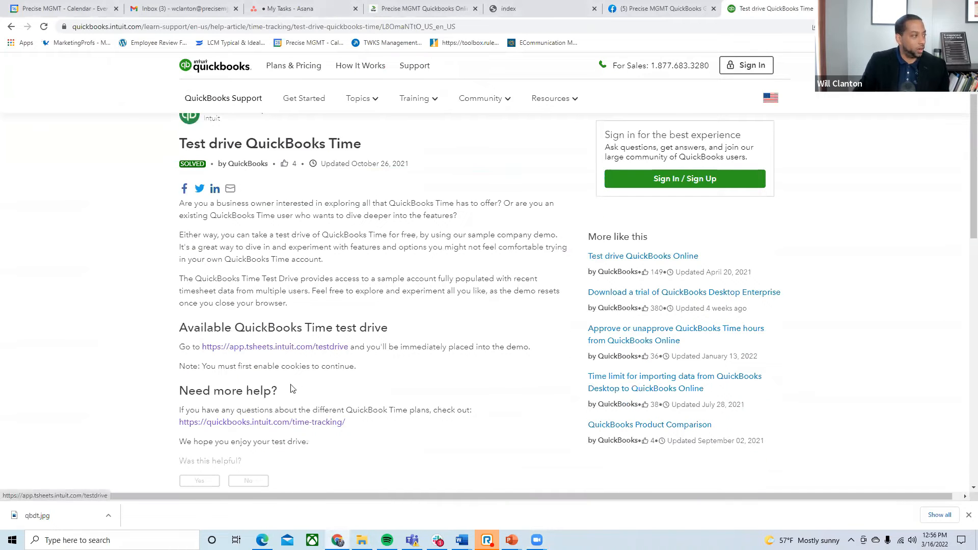
- Return to the Google search results and open the "Test drive QuickBooks Online" help article
{"action": "scroll", "coordinate": [306, 411], "scroll_direction": "up", "scroll_amount": 2}
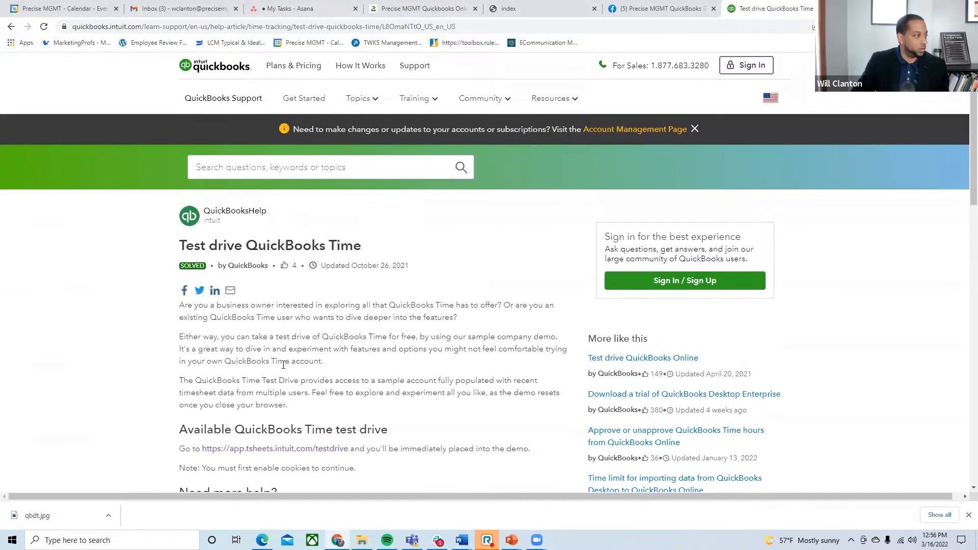
{"action": "left_click", "coordinate": [10, 26]}
{"action": "scroll", "coordinate": [252, 359], "scroll_direction": "down", "scroll_amount": 3}
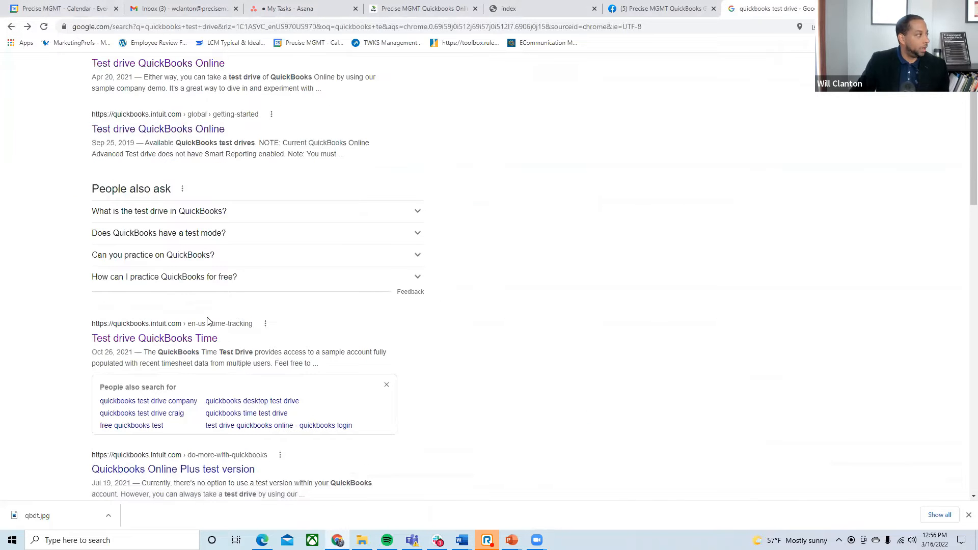
{"action": "scroll", "coordinate": [239, 357], "scroll_direction": "down", "scroll_amount": 3}
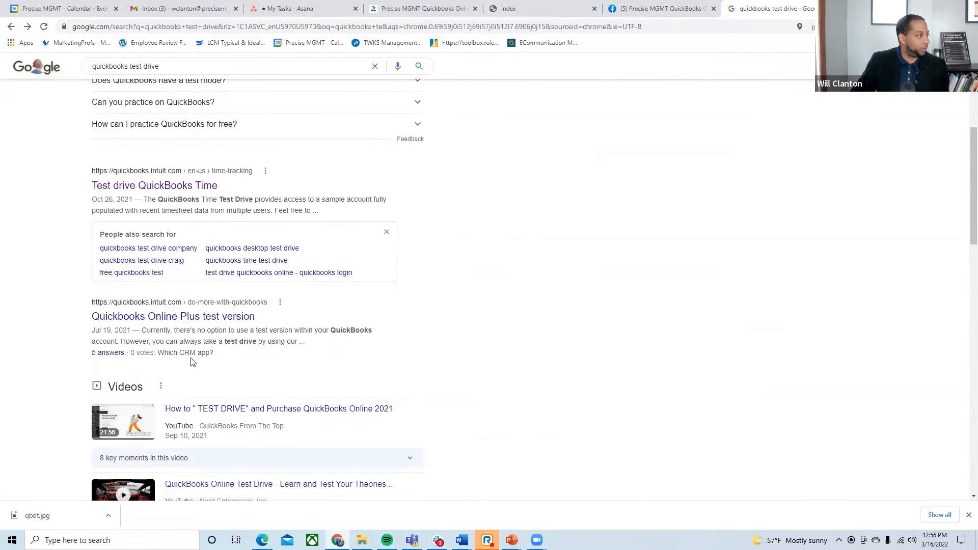
{"action": "scroll", "coordinate": [280, 364], "scroll_direction": "down", "scroll_amount": 4}
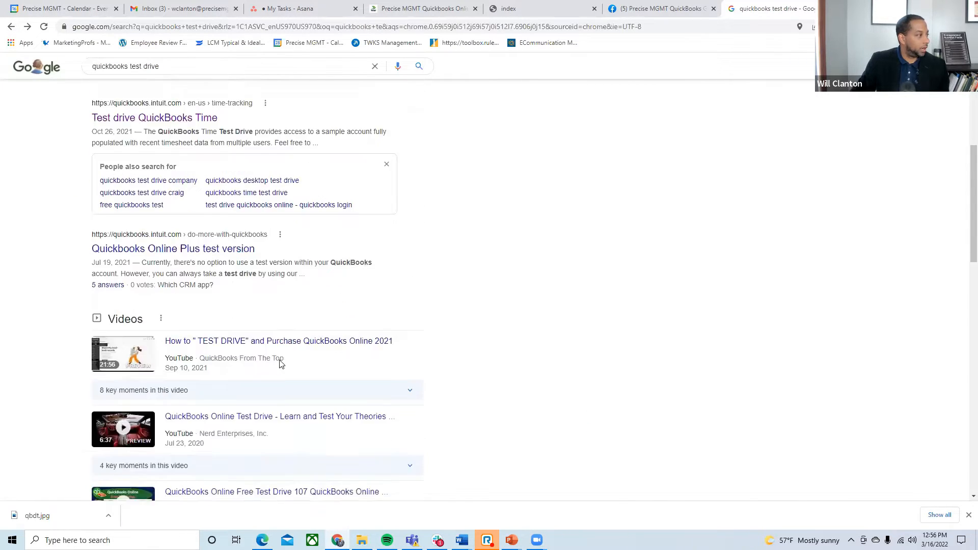
{"action": "scroll", "coordinate": [280, 364], "scroll_direction": "up", "scroll_amount": 8}
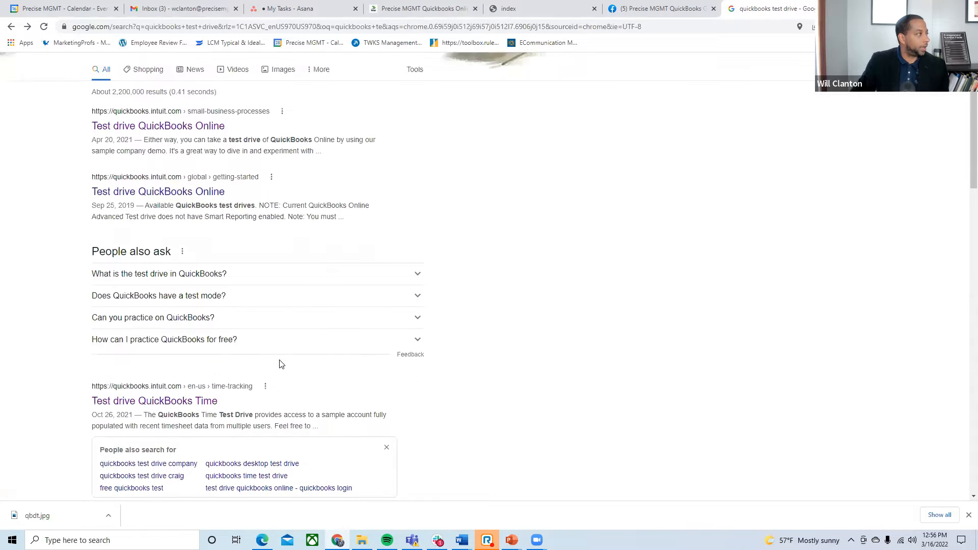
{"action": "scroll", "coordinate": [280, 365], "scroll_direction": "up", "scroll_amount": 1}
{"action": "left_click", "coordinate": [158, 165]}
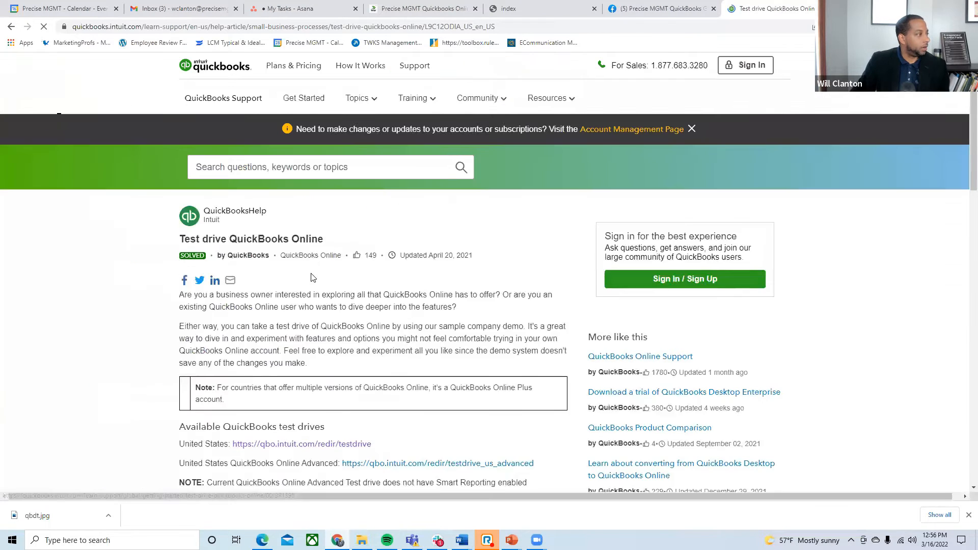
- Launch the United States QuickBooks Online test drive and complete its security verification
{"action": "scroll", "coordinate": [351, 331], "scroll_direction": "down", "scroll_amount": 1}
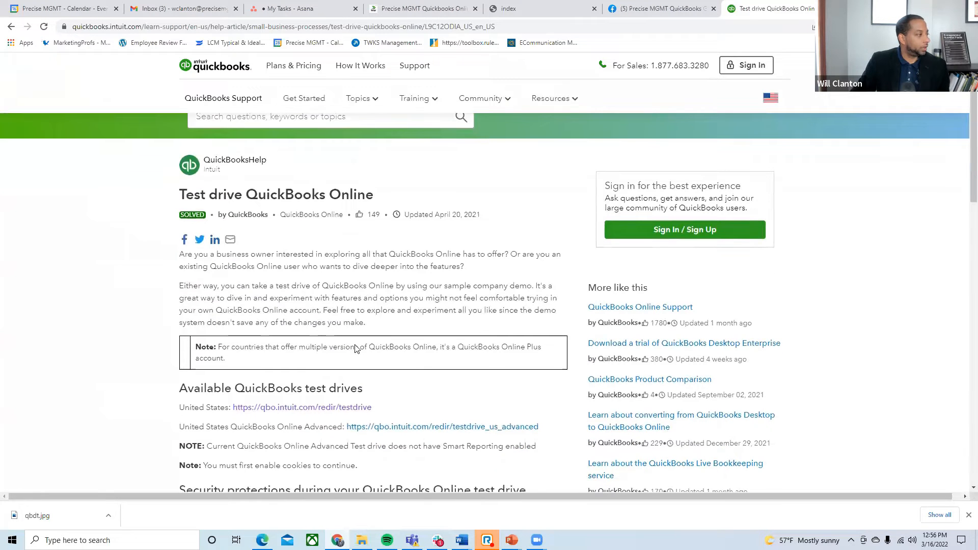
{"action": "left_click", "coordinate": [334, 408]}
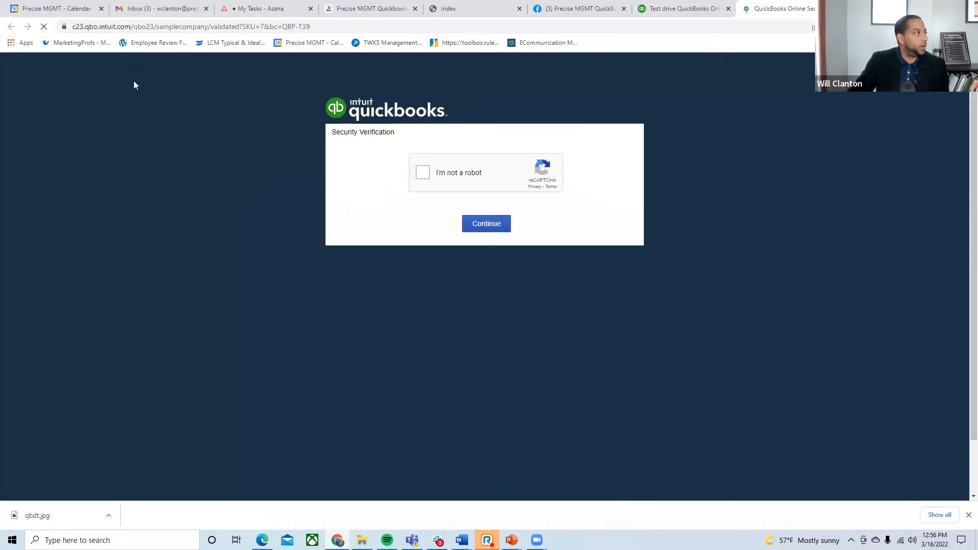
{"action": "left_click", "coordinate": [419, 173]}
{"action": "left_click", "coordinate": [496, 228]}
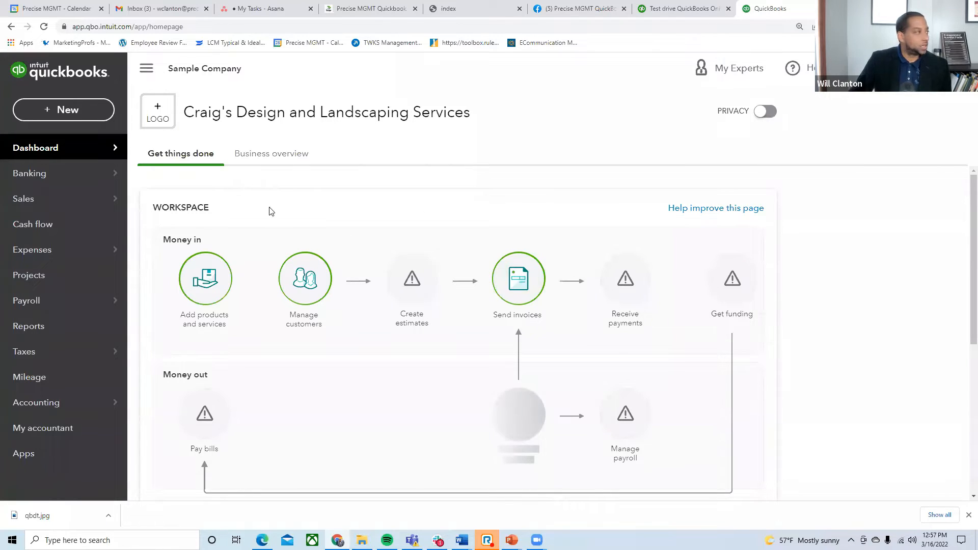
- Start a new invoice for the customer Amy's Bird Sanctuary
{"action": "left_click", "coordinate": [95, 119]}
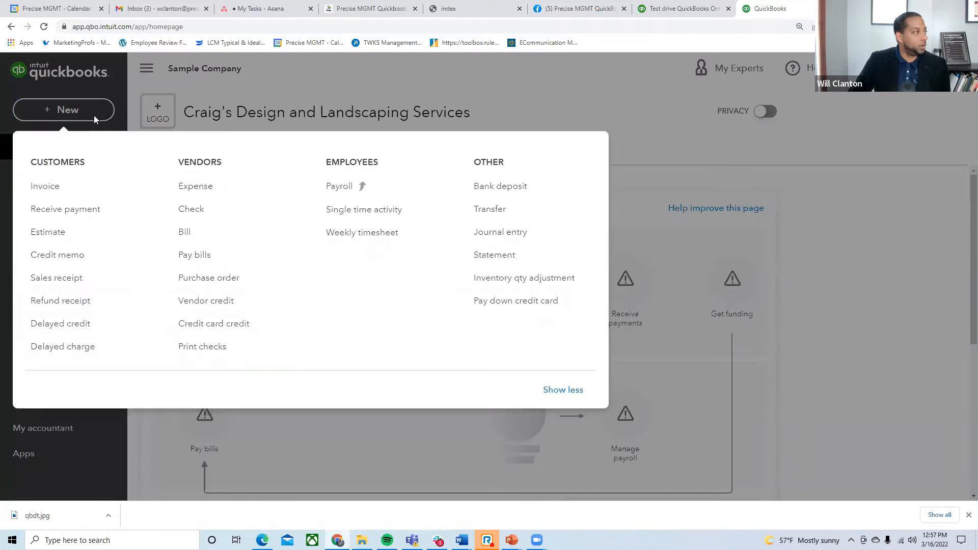
{"action": "left_click", "coordinate": [68, 188]}
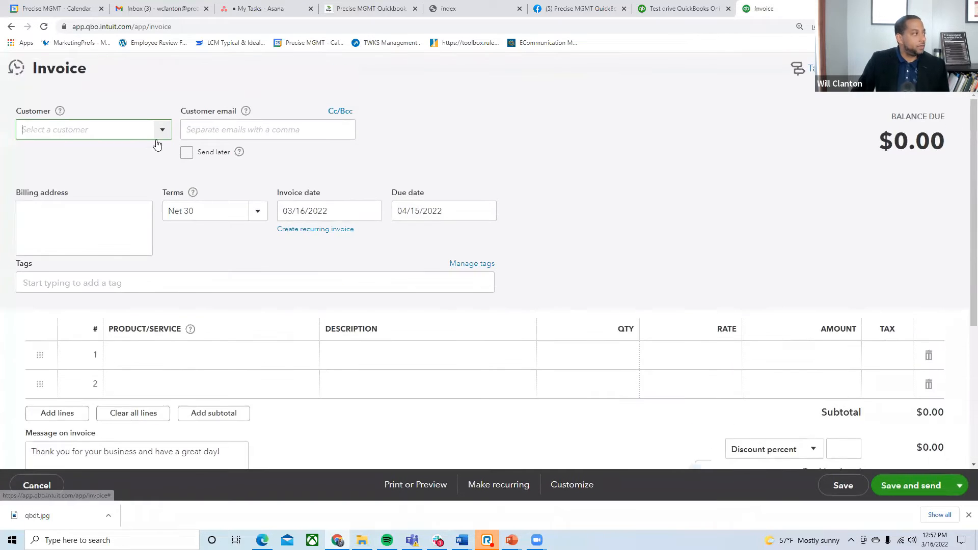
{"action": "left_click", "coordinate": [161, 131]}
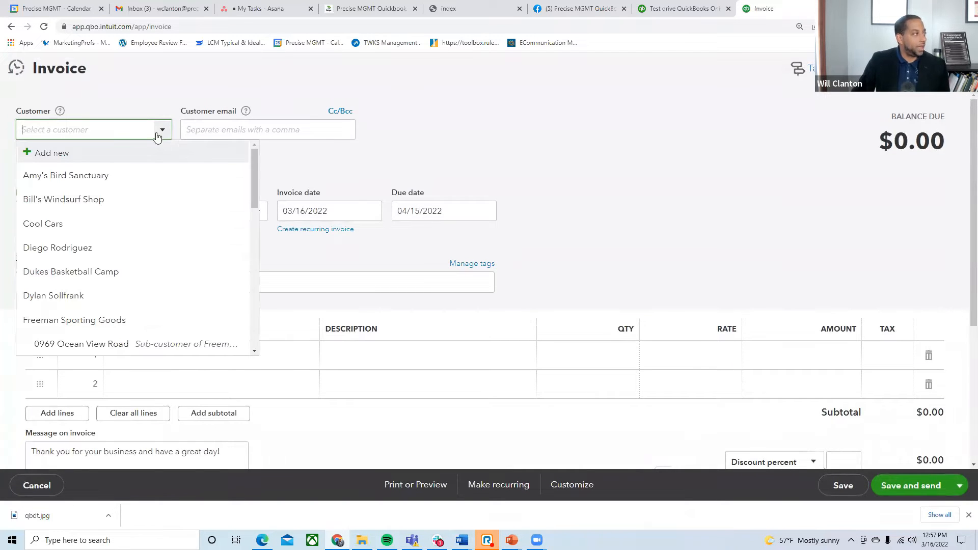
{"action": "left_click", "coordinate": [94, 178]}
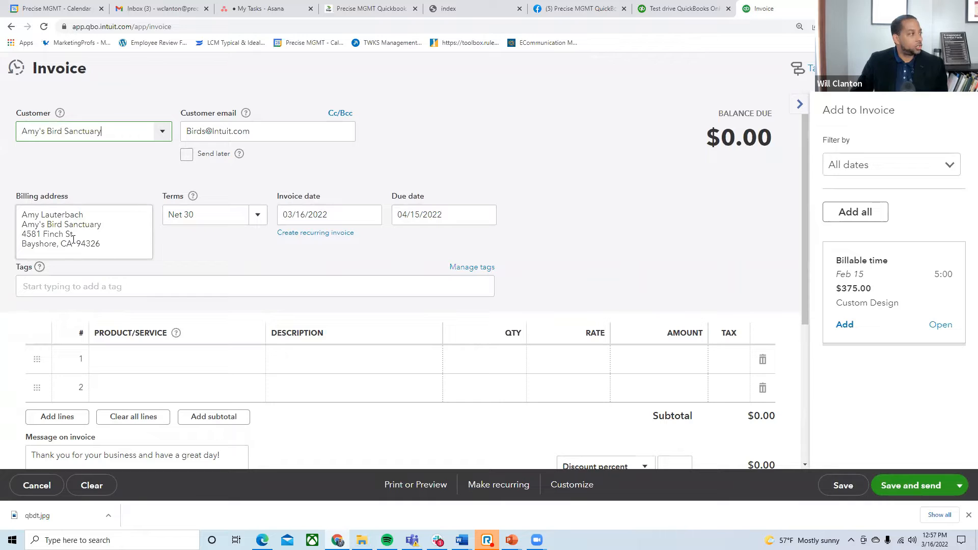
- Add the Design service as the product/service on the invoice's first line
{"action": "scroll", "coordinate": [86, 228], "scroll_direction": "down", "scroll_amount": 2}
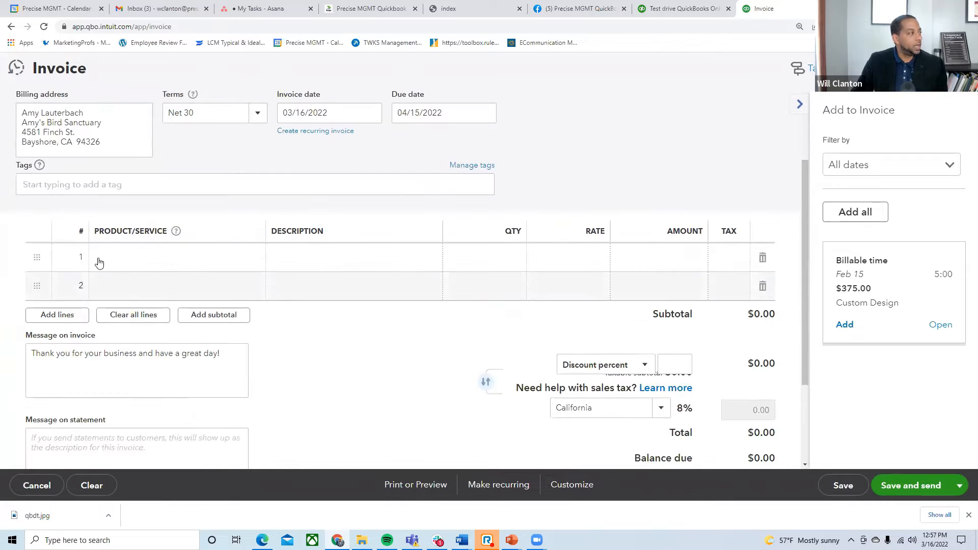
{"action": "left_click", "coordinate": [159, 256]}
{"action": "left_click", "coordinate": [253, 260]}
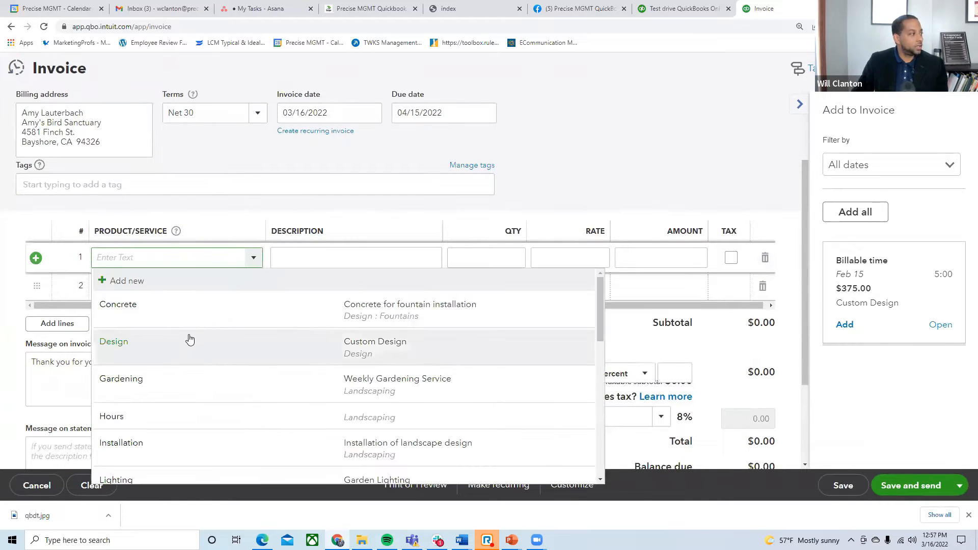
{"action": "left_click", "coordinate": [228, 353]}
{"action": "scroll", "coordinate": [235, 335], "scroll_direction": "up", "scroll_amount": 2}
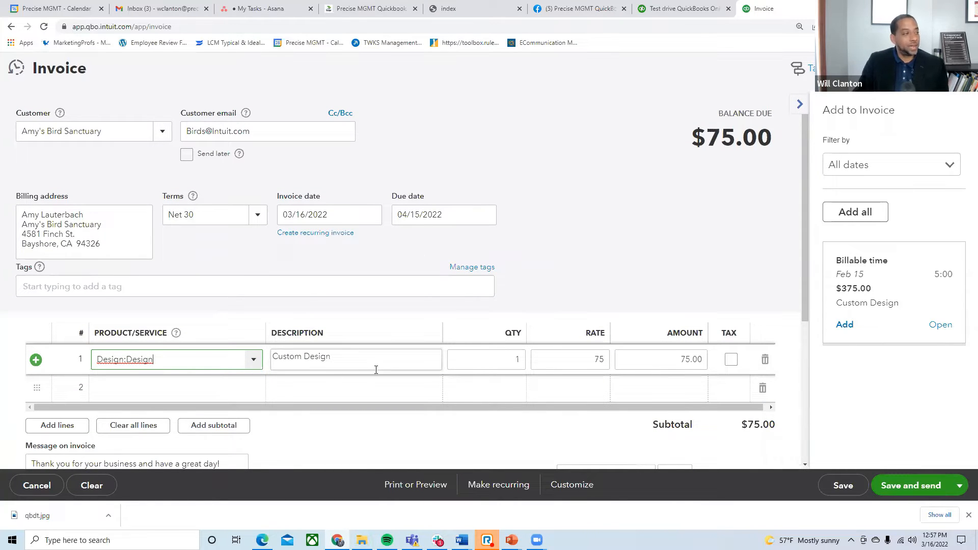
{"action": "left_click", "coordinate": [595, 360]}
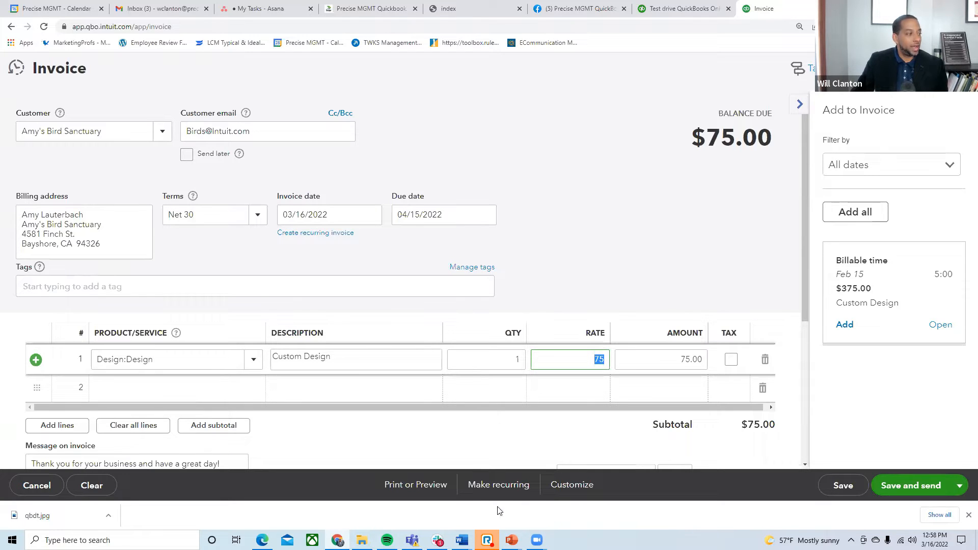
{"action": "scroll", "coordinate": [485, 389], "scroll_direction": "down", "scroll_amount": 2}
{"action": "scroll", "coordinate": [498, 437], "scroll_direction": "up", "scroll_amount": 2}
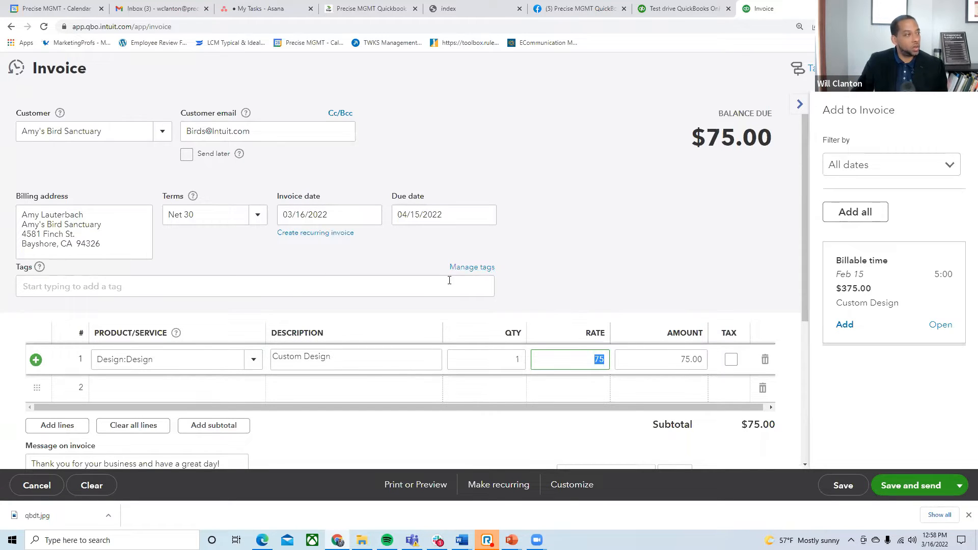
{"action": "scroll", "coordinate": [445, 282], "scroll_direction": "down", "scroll_amount": 3}
{"action": "scroll", "coordinate": [445, 281], "scroll_direction": "up", "scroll_amount": 3}
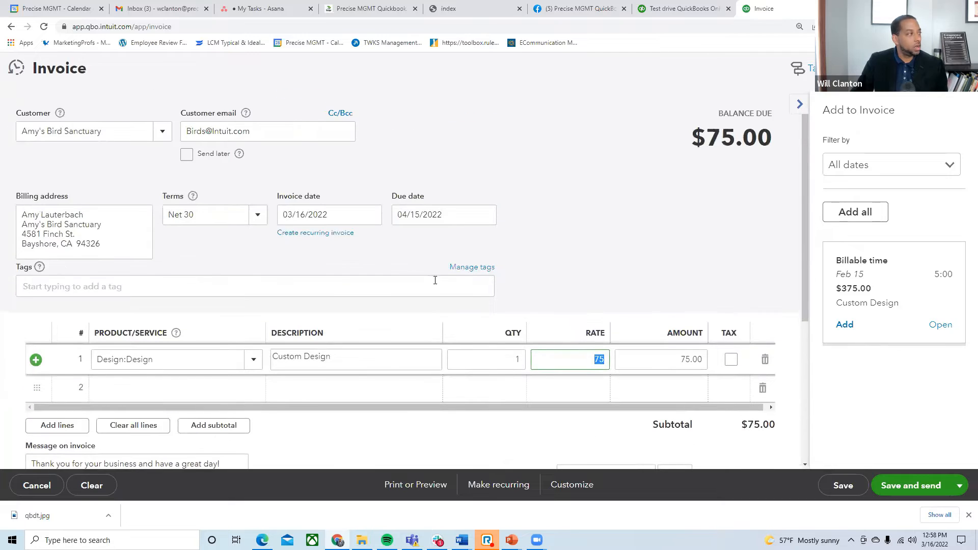
{"action": "scroll", "coordinate": [460, 299], "scroll_direction": "down", "scroll_amount": 1}
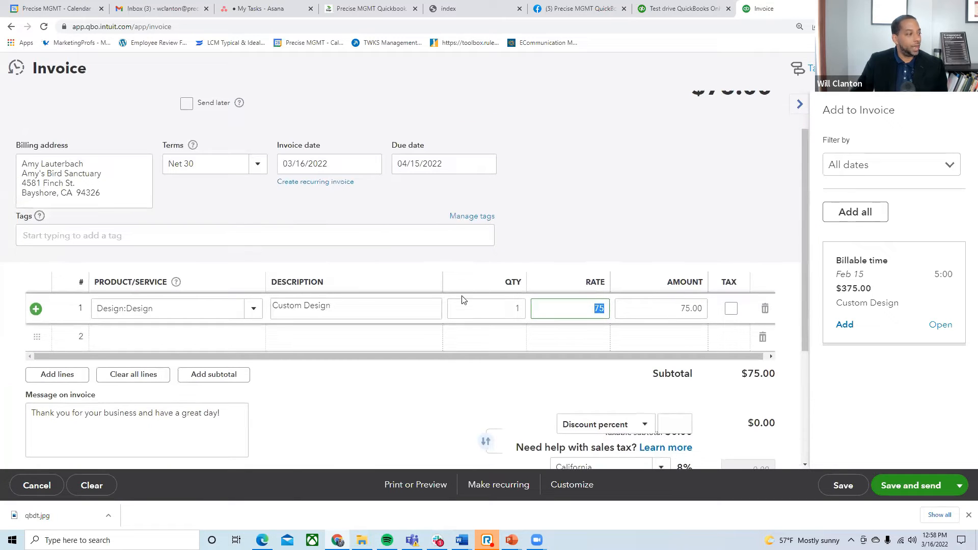
- Make the invoice recurring and set its template type to Scheduled
{"action": "left_click", "coordinate": [508, 488]}
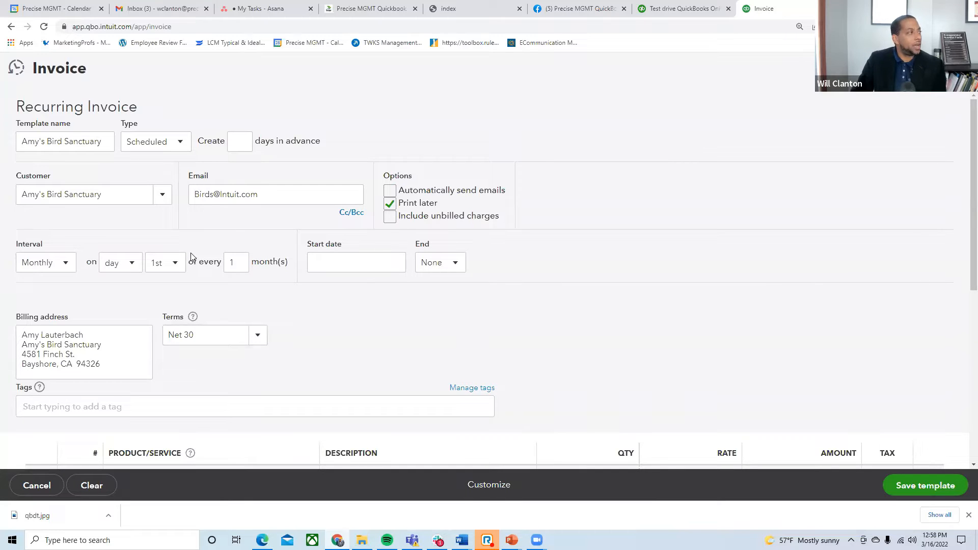
{"action": "left_click", "coordinate": [32, 145]}
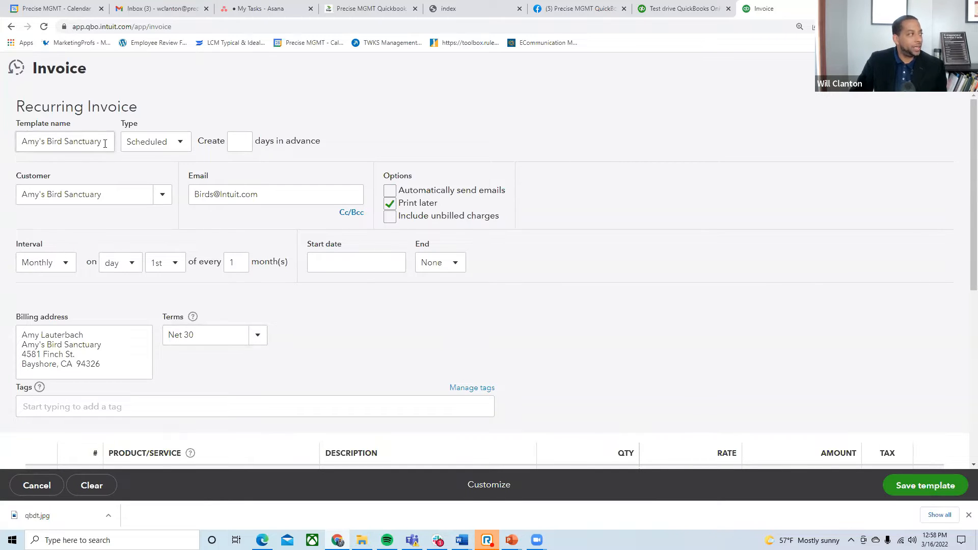
{"action": "left_click_drag", "start_coordinate": [105, 143], "coordinate": [1, 149]}
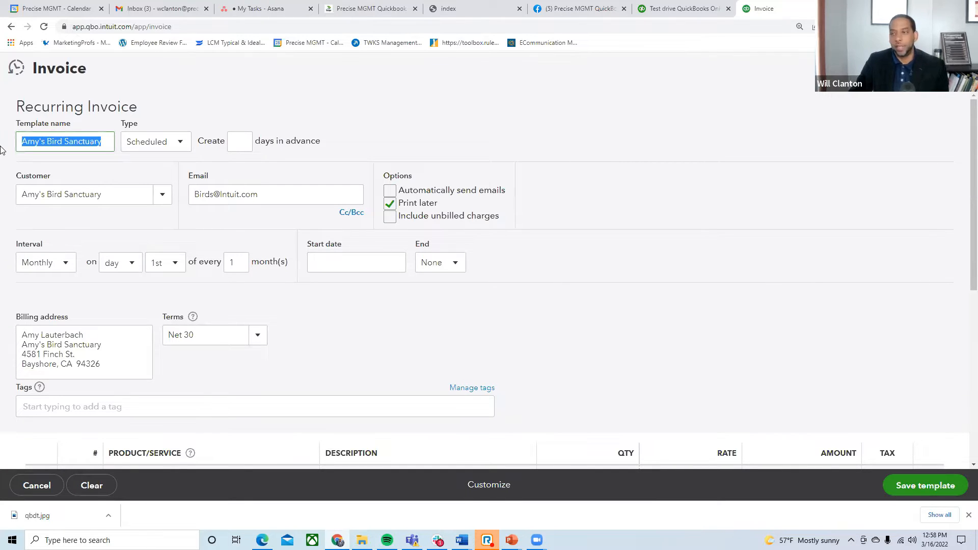
{"action": "left_click", "coordinate": [182, 144]}
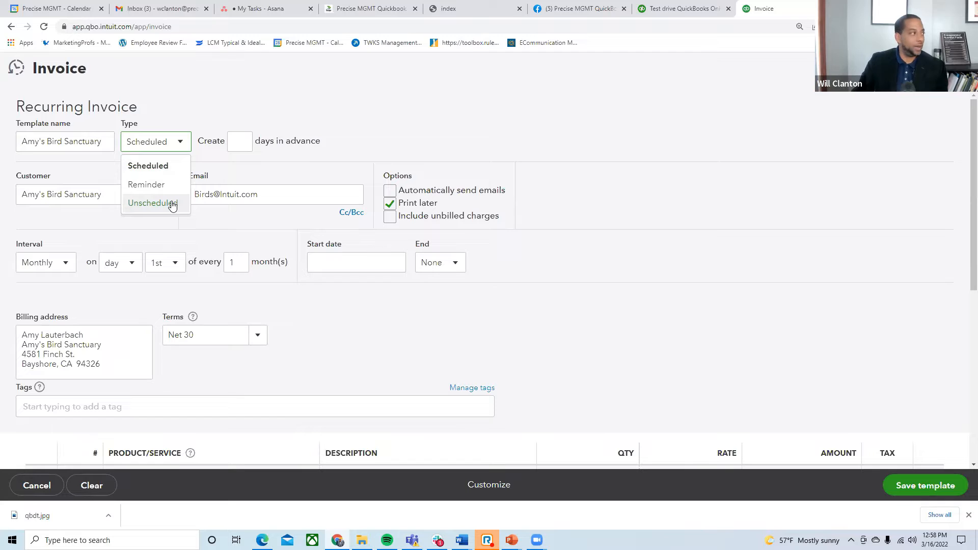
{"action": "left_click", "coordinate": [174, 170]}
- Enable automatically sending emails and including unbilled charges for the recurring invoice
{"action": "left_click", "coordinate": [246, 140]}
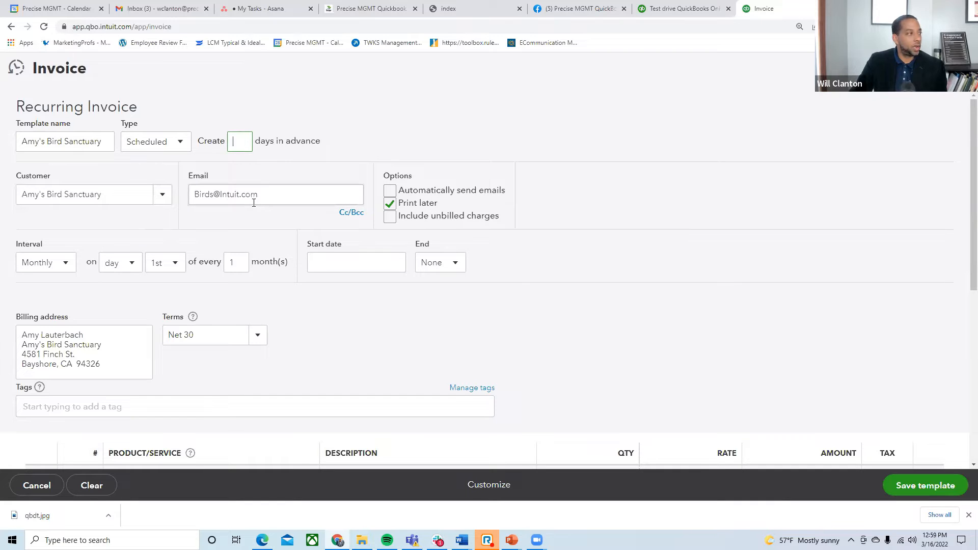
{"action": "left_click", "coordinate": [387, 193]}
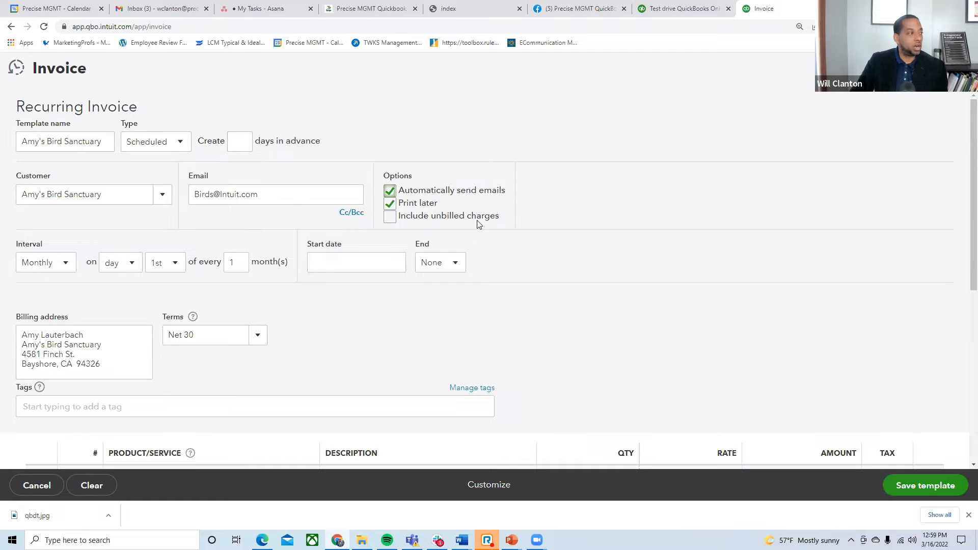
{"action": "left_click", "coordinate": [387, 218]}
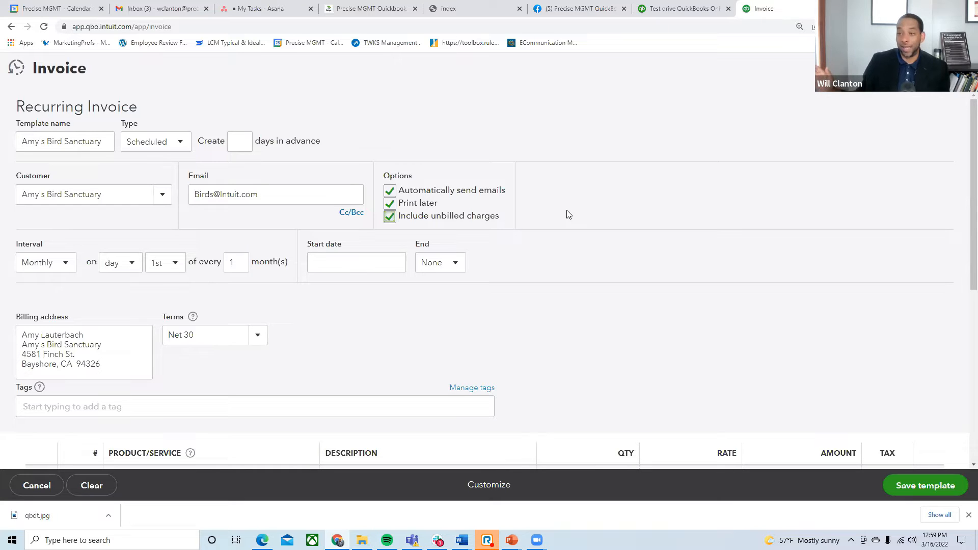
- Set the recurring interval to Monthly on day 1st of every 1 month
{"action": "left_click", "coordinate": [64, 264]}
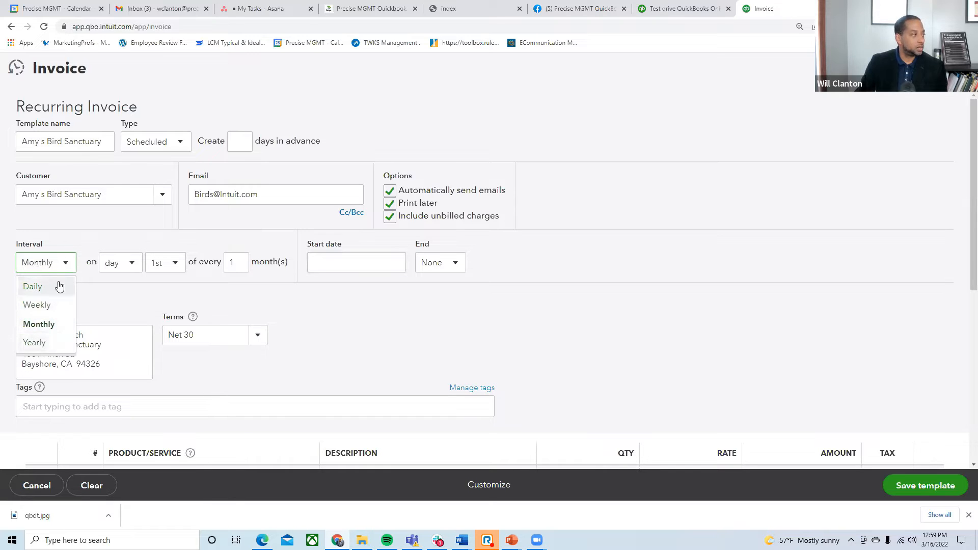
{"action": "left_click", "coordinate": [45, 323]}
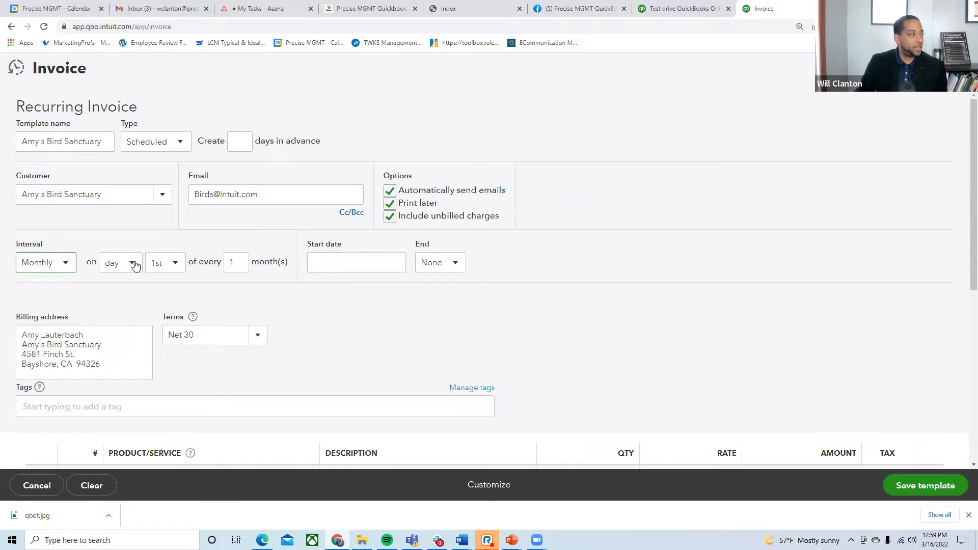
{"action": "left_click", "coordinate": [130, 264]}
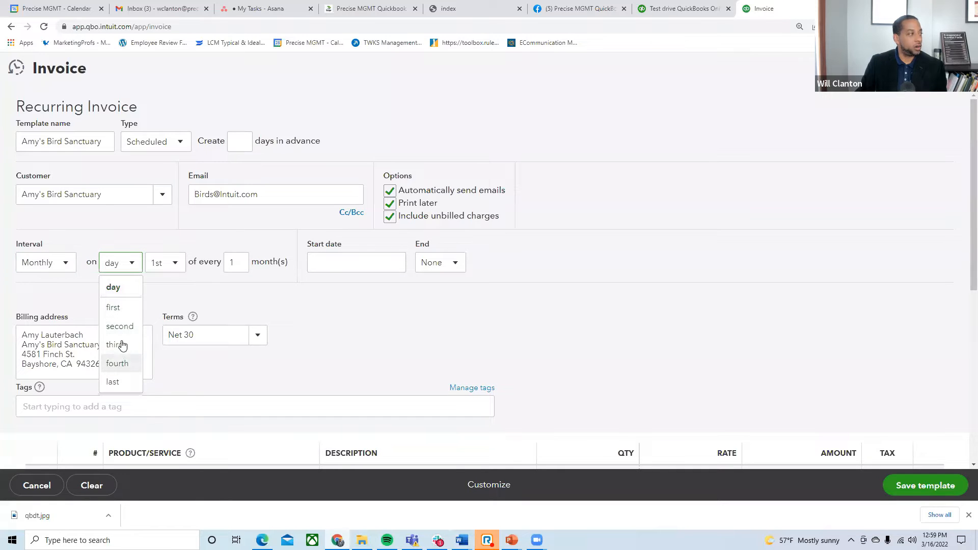
{"action": "left_click", "coordinate": [128, 289]}
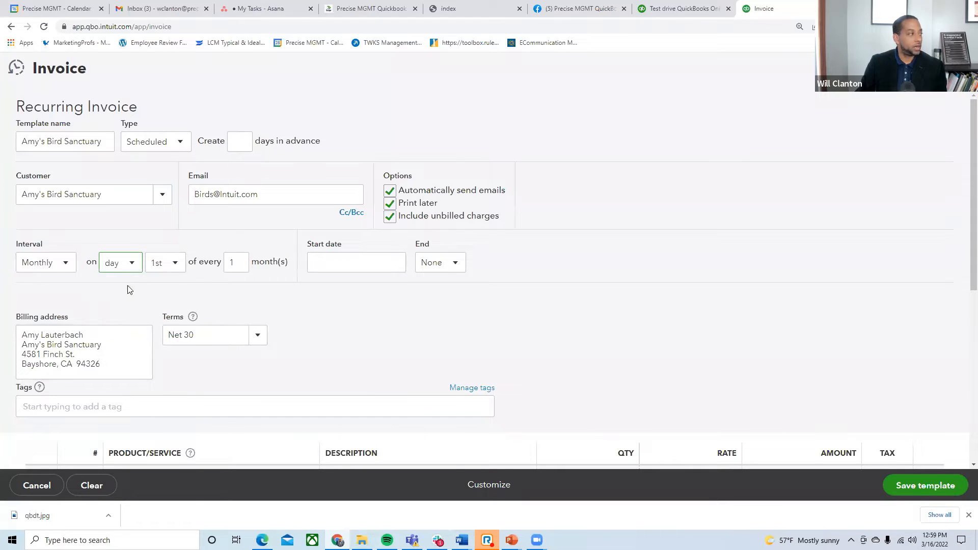
{"action": "left_click", "coordinate": [176, 264]}
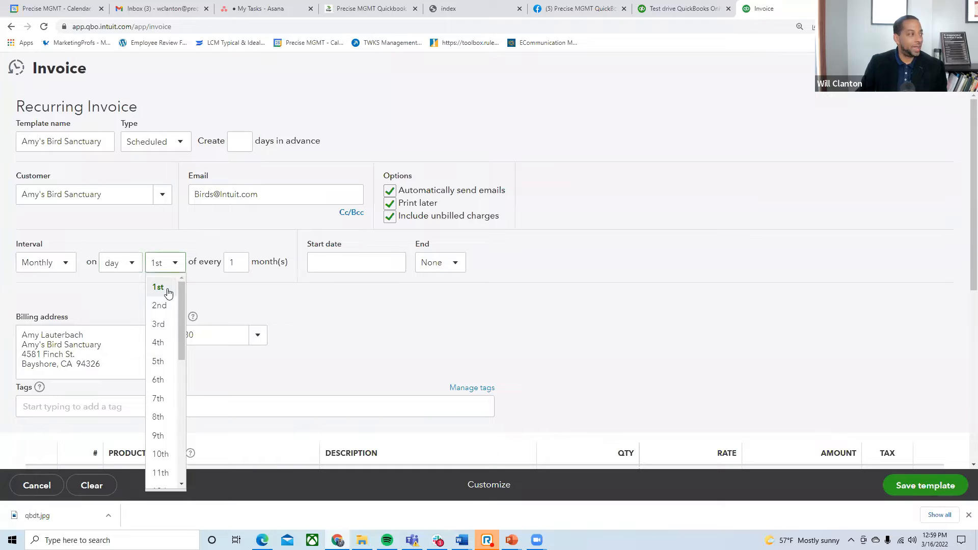
{"action": "left_click", "coordinate": [168, 288]}
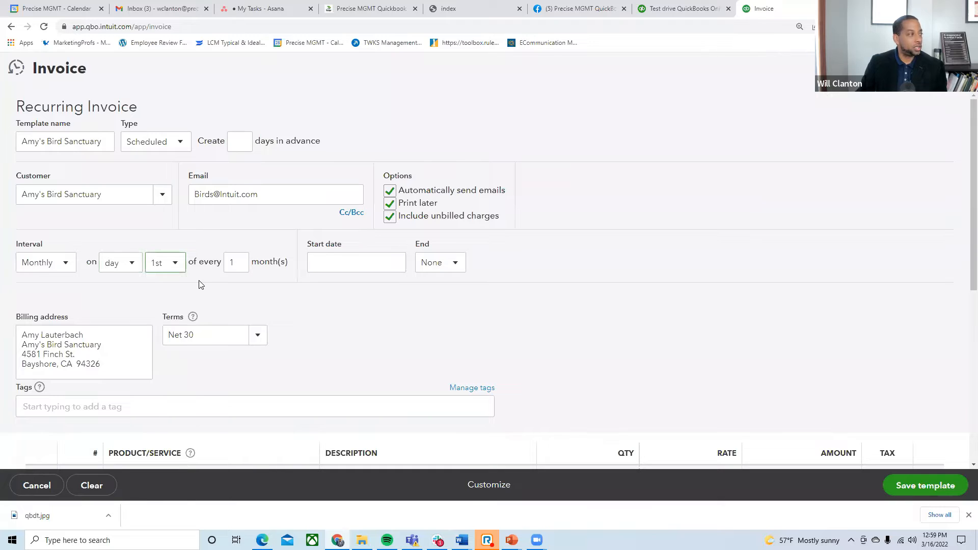
{"action": "double_click", "coordinate": [240, 263]}
{"action": "type", "text": "3"}
{"action": "key", "text": "BackSpace"}
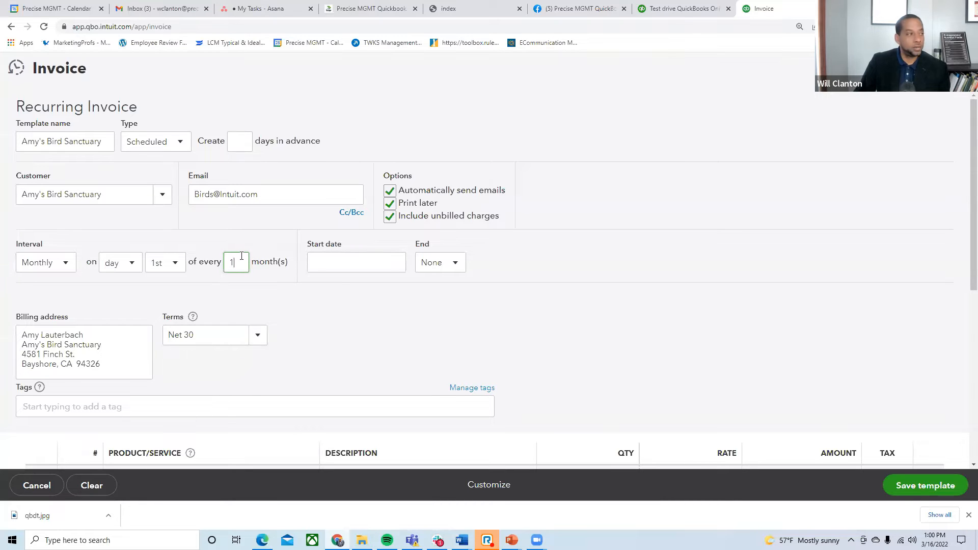
- Set the recurring invoice's start date to 05/01/2022
{"action": "left_click", "coordinate": [395, 263]}
{"action": "left_click", "coordinate": [427, 295]}
{"action": "left_click", "coordinate": [428, 297]}
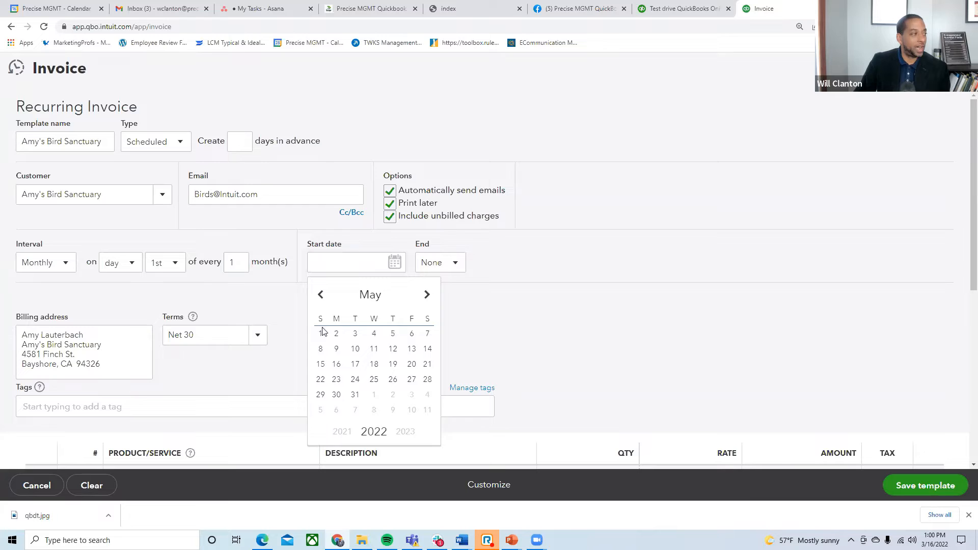
{"action": "left_click", "coordinate": [320, 333]}
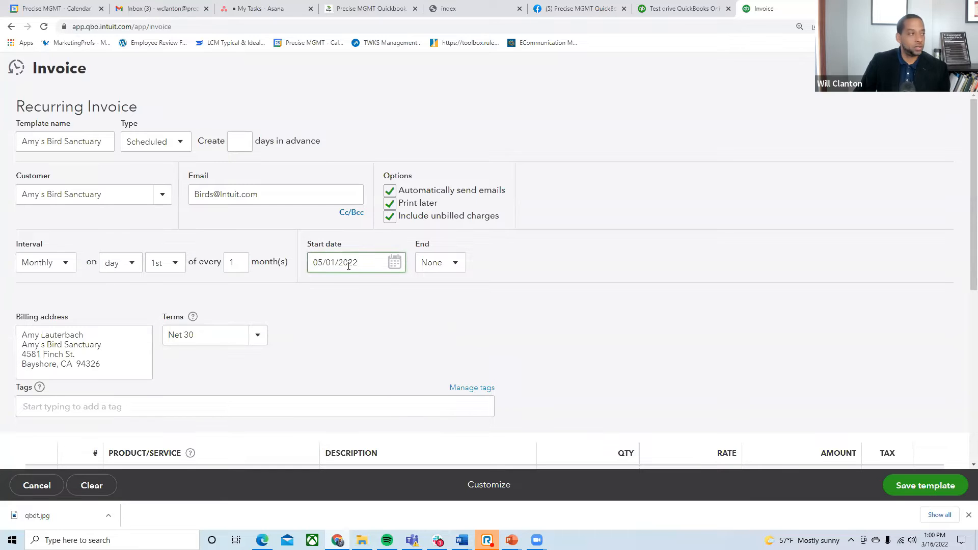
- Try the By end option for the recurring invoice, and set it to end After a number of occurrences instead
{"action": "left_click", "coordinate": [455, 264]}
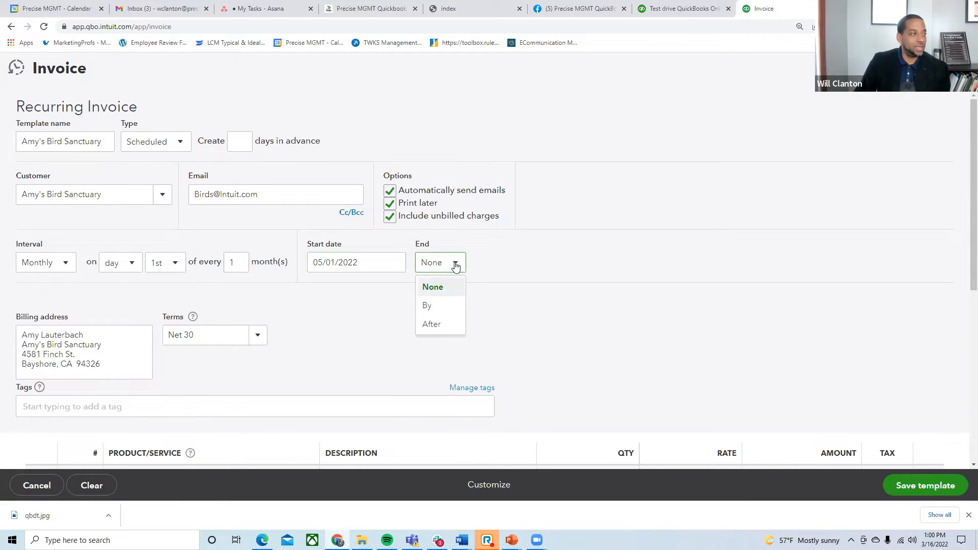
{"action": "left_click", "coordinate": [441, 311]}
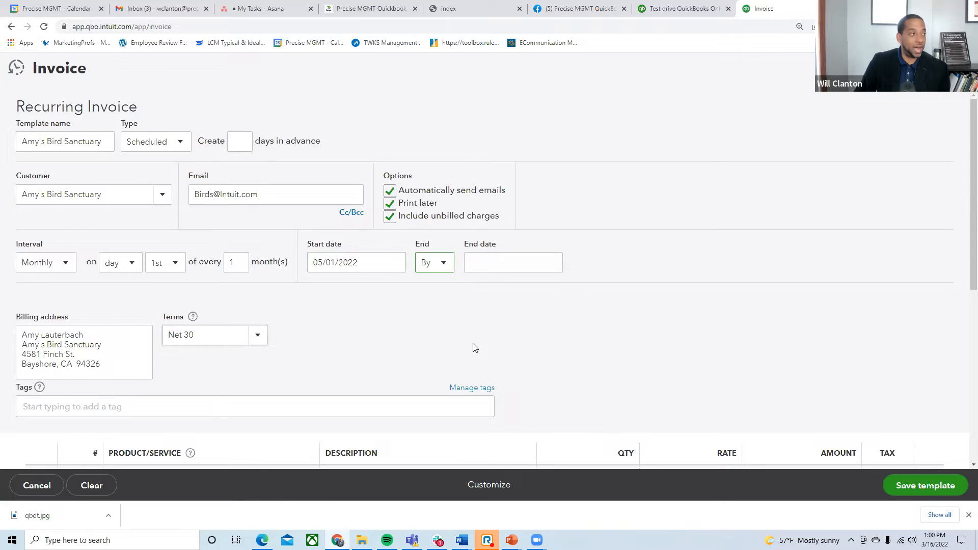
{"action": "left_click", "coordinate": [446, 264]}
{"action": "left_click", "coordinate": [439, 332]}
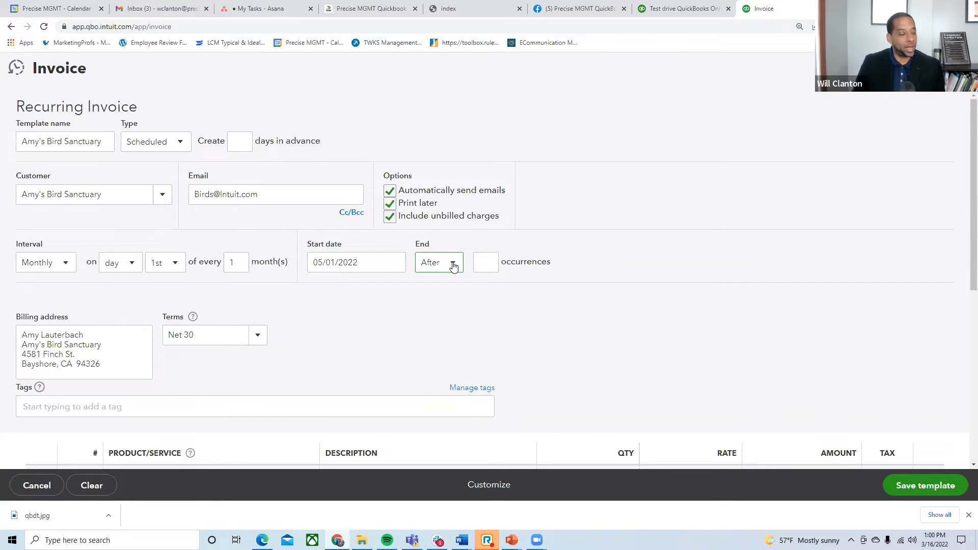
- Set the payment terms of the recurring invoice to Due on receipt
{"action": "scroll", "coordinate": [307, 334], "scroll_direction": "down", "scroll_amount": 2}
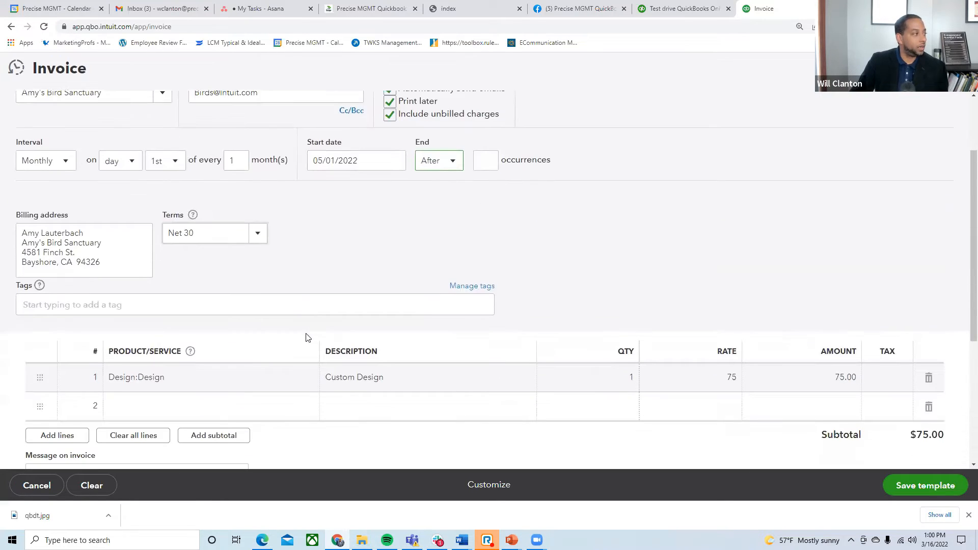
{"action": "left_click", "coordinate": [262, 234]}
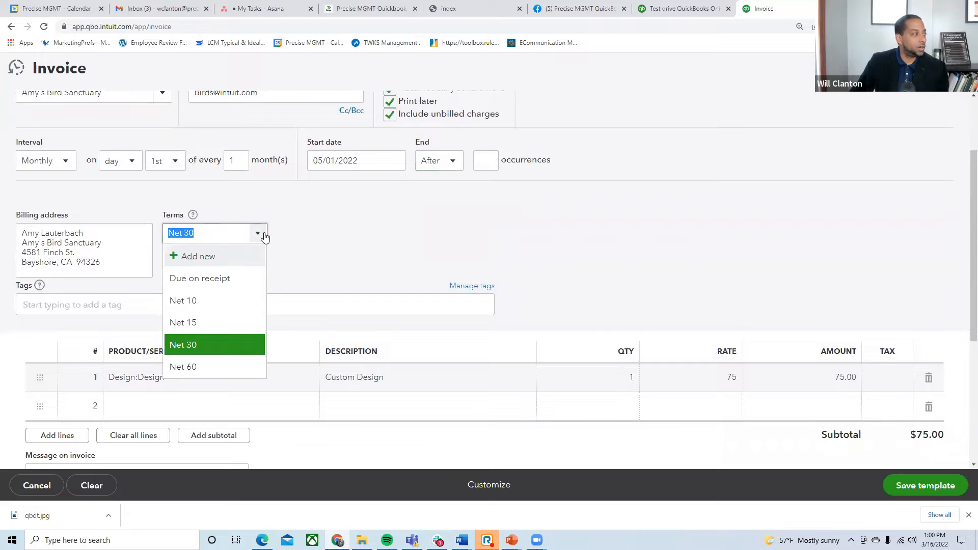
{"action": "left_click", "coordinate": [211, 279]}
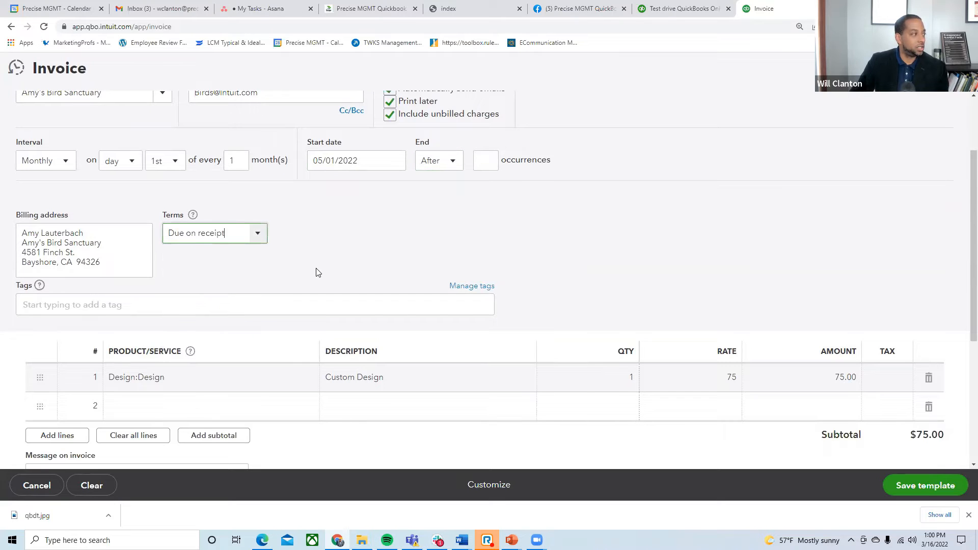
- Check over the recurring invoice, save its template, and dismiss the pop-up on the dashboard
{"action": "scroll", "coordinate": [317, 275], "scroll_direction": "down", "scroll_amount": 2}
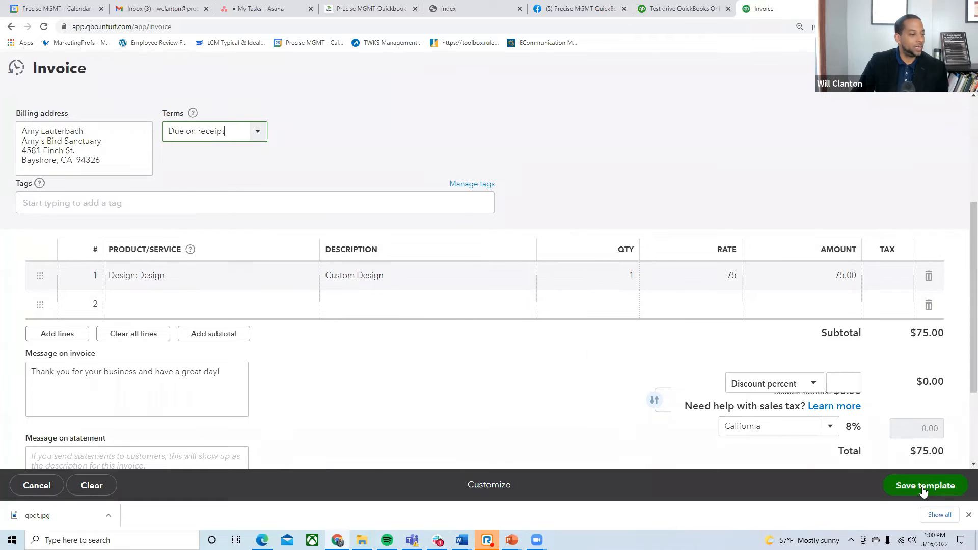
{"action": "scroll", "coordinate": [723, 418], "scroll_direction": "down", "scroll_amount": 2}
{"action": "scroll", "coordinate": [723, 419], "scroll_direction": "up", "scroll_amount": 5}
{"action": "scroll", "coordinate": [723, 417], "scroll_direction": "up", "scroll_amount": 2}
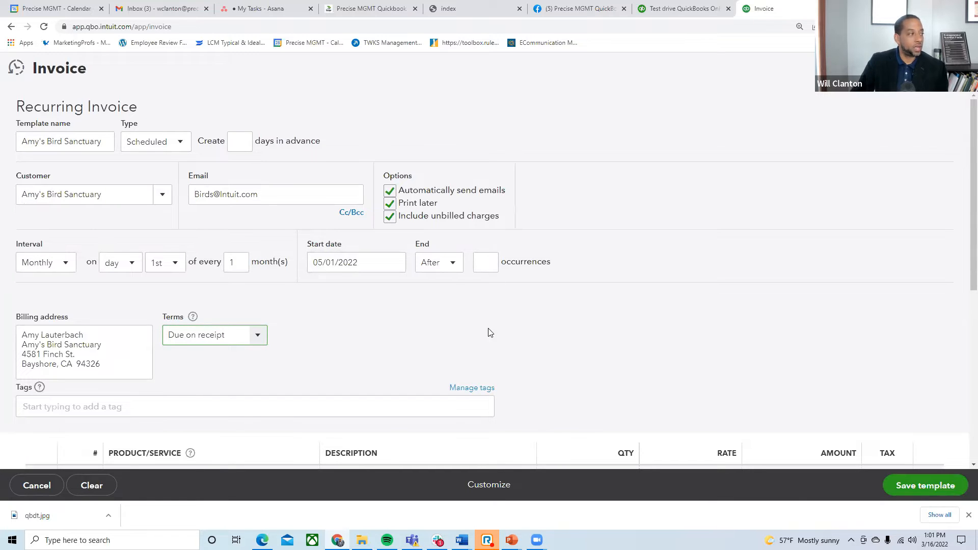
{"action": "scroll", "coordinate": [487, 359], "scroll_direction": "down", "scroll_amount": 6}
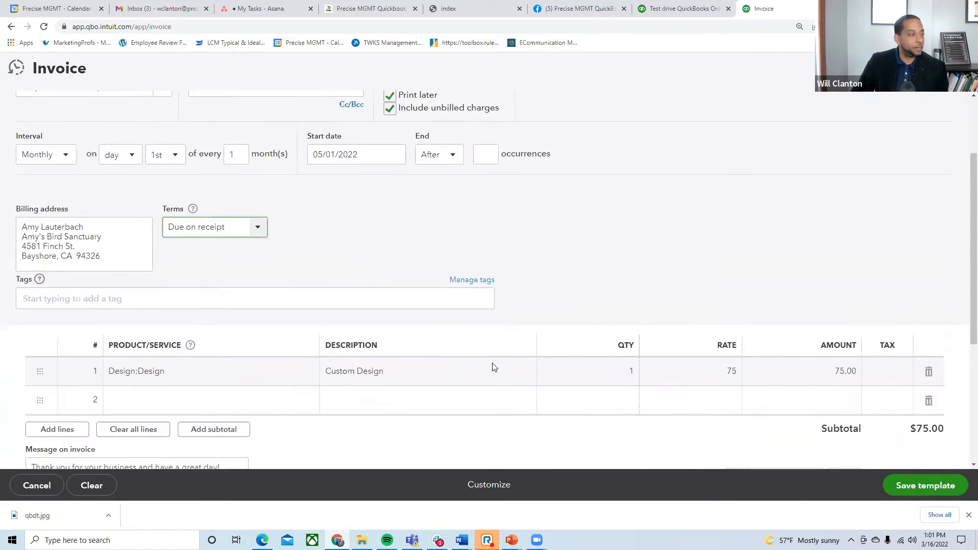
{"action": "left_click", "coordinate": [926, 486]}
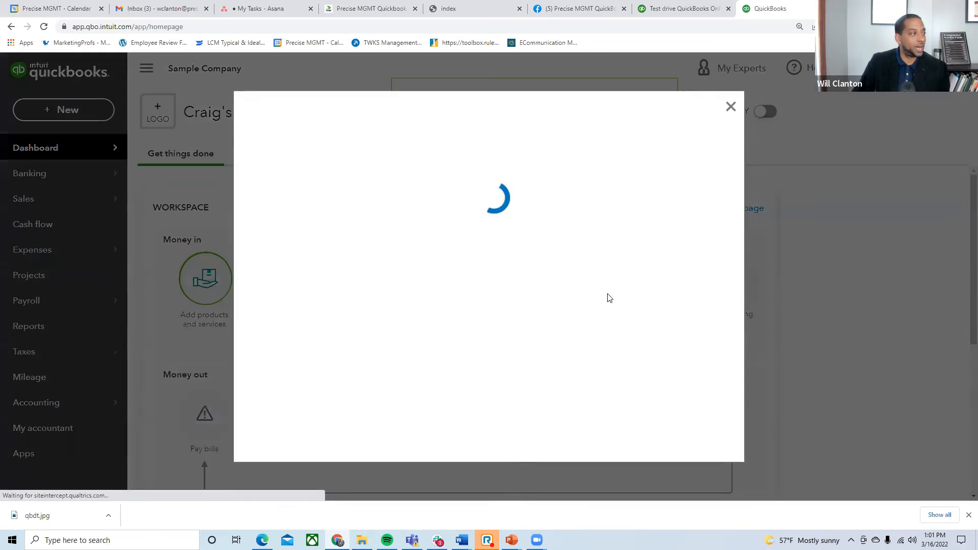
{"action": "left_click", "coordinate": [731, 107]}
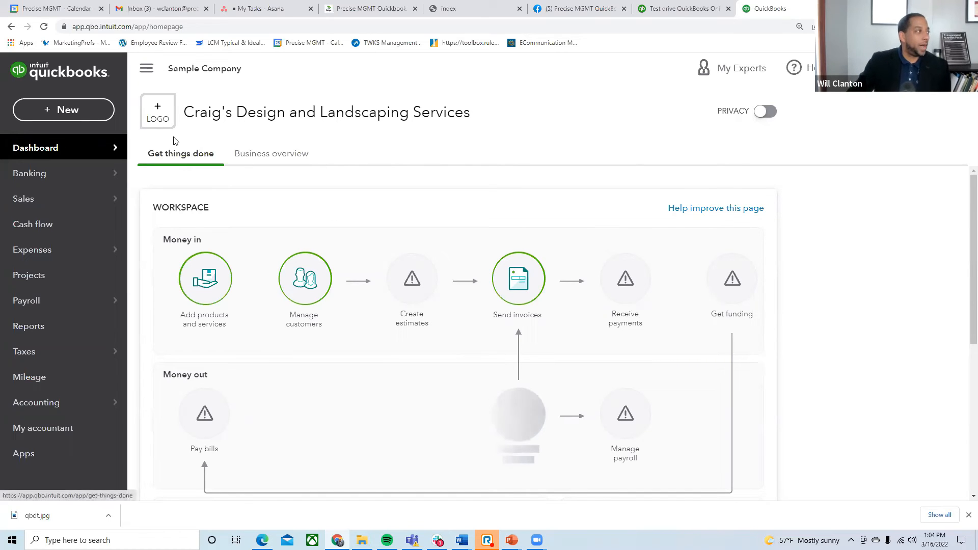
- Create a new sales receipt with Amy's Bird Sanctuary as the customer
{"action": "left_click", "coordinate": [90, 117]}
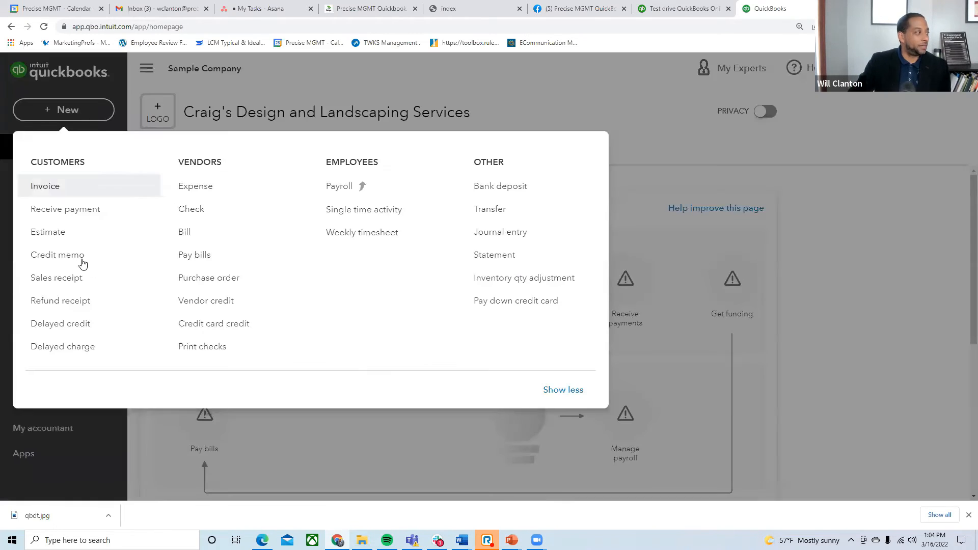
{"action": "left_click", "coordinate": [93, 279]}
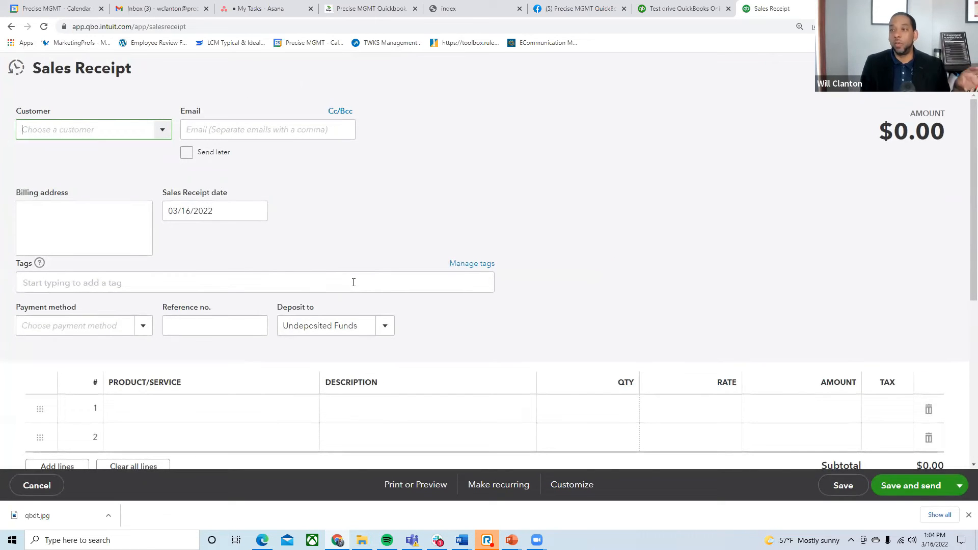
{"action": "left_click", "coordinate": [163, 130]}
{"action": "left_click", "coordinate": [109, 178]}
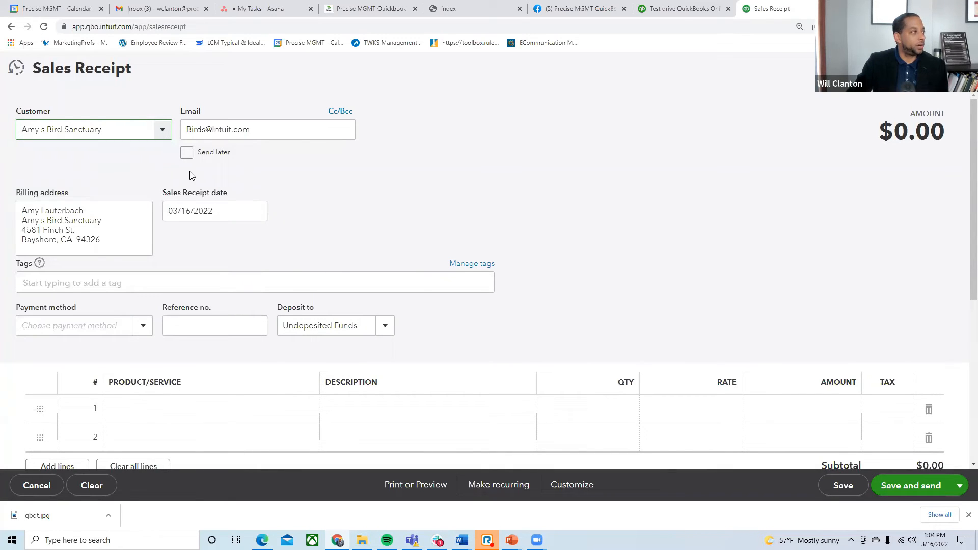
- Choose Concrete as the product/service on the sales receipt's first line and clear its rate
{"action": "left_click", "coordinate": [239, 419]}
{"action": "scroll", "coordinate": [249, 395], "scroll_direction": "down", "scroll_amount": 2}
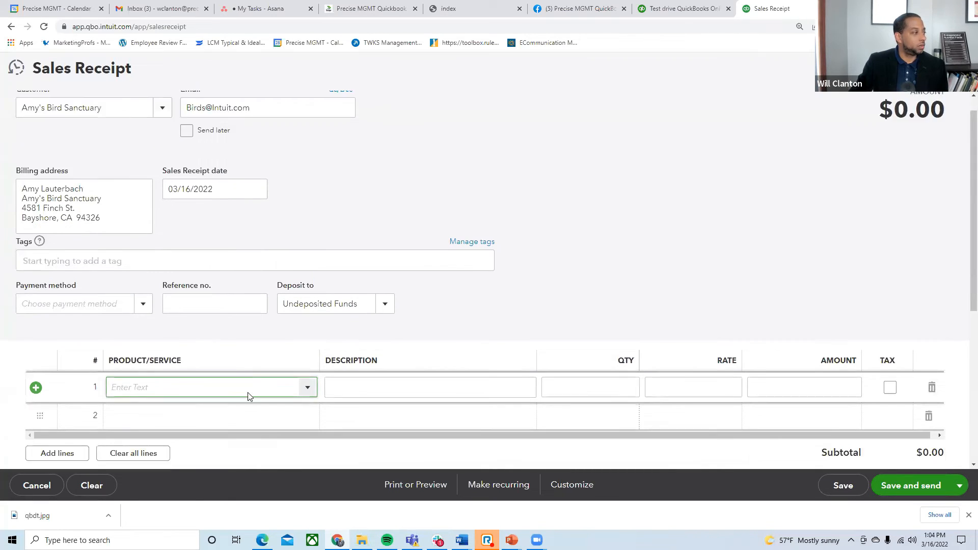
{"action": "left_click", "coordinate": [309, 308]}
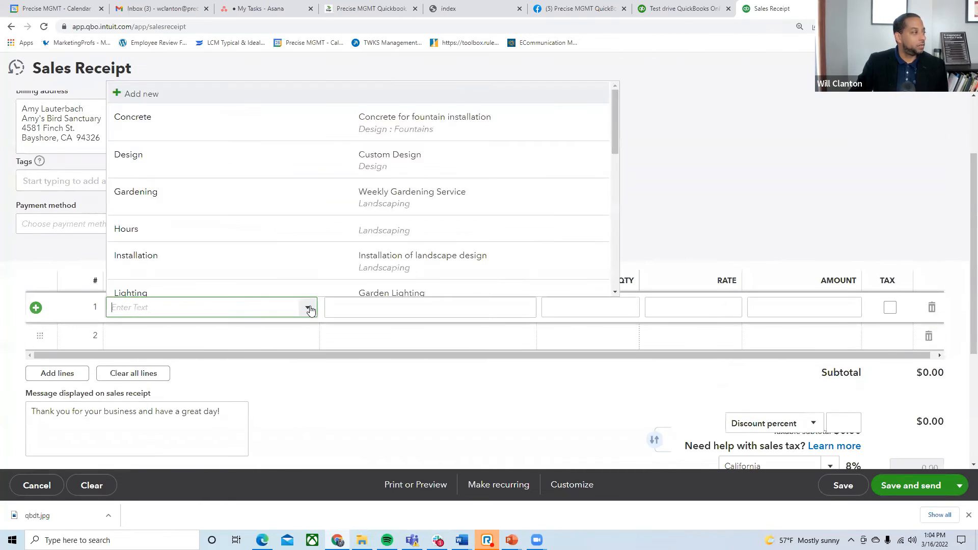
{"action": "left_click", "coordinate": [221, 123]}
{"action": "left_click", "coordinate": [703, 313]}
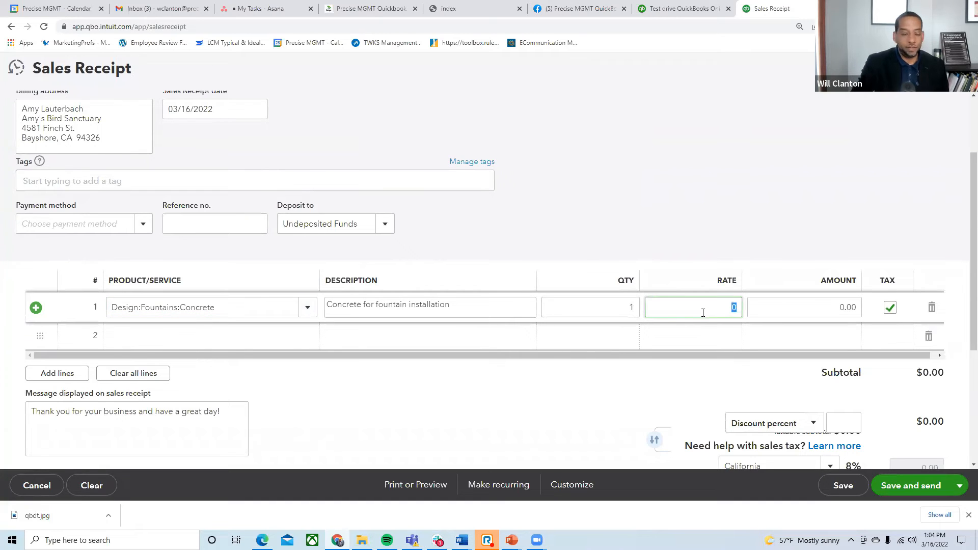
{"action": "type", "text": "7/"}
{"action": "key", "text": "BackSpace"}
{"action": "key", "text": "BackSpace"}
- Change the product/service on the sales receipt's first line to Design
{"action": "left_click", "coordinate": [447, 304]}
{"action": "left_click", "coordinate": [305, 309]}
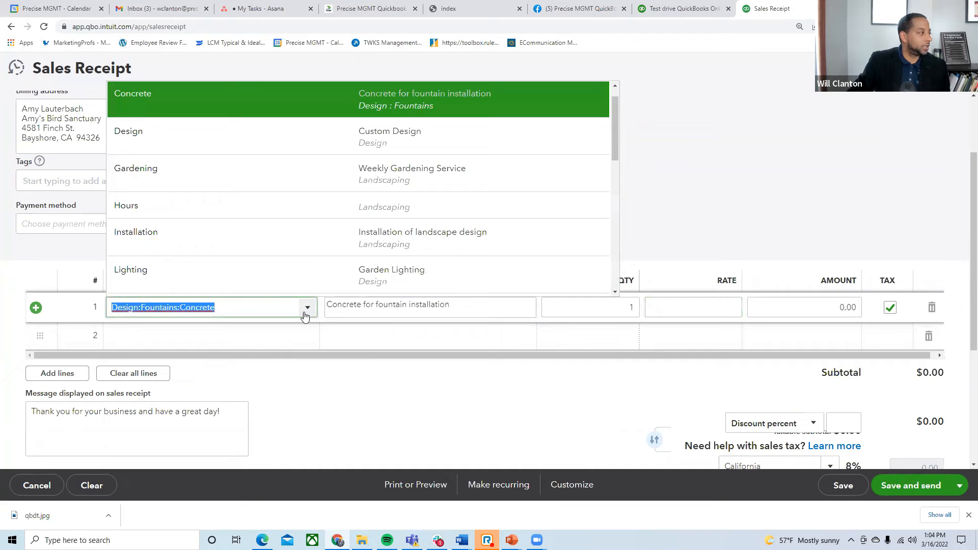
{"action": "left_click", "coordinate": [197, 144]}
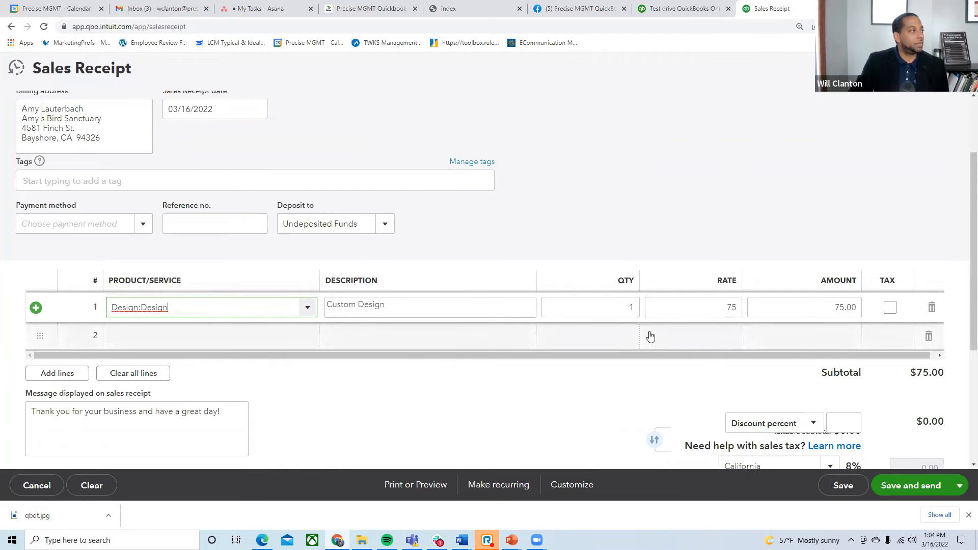
- Choose Check as the sales receipt's payment method and look over the other available methods
{"action": "scroll", "coordinate": [651, 336], "scroll_direction": "up", "scroll_amount": 2}
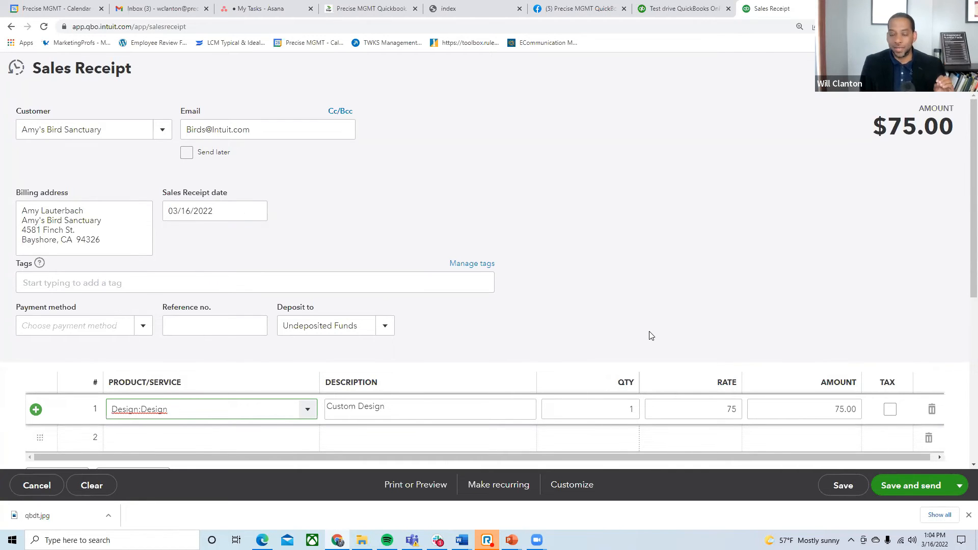
{"action": "left_click", "coordinate": [142, 332]}
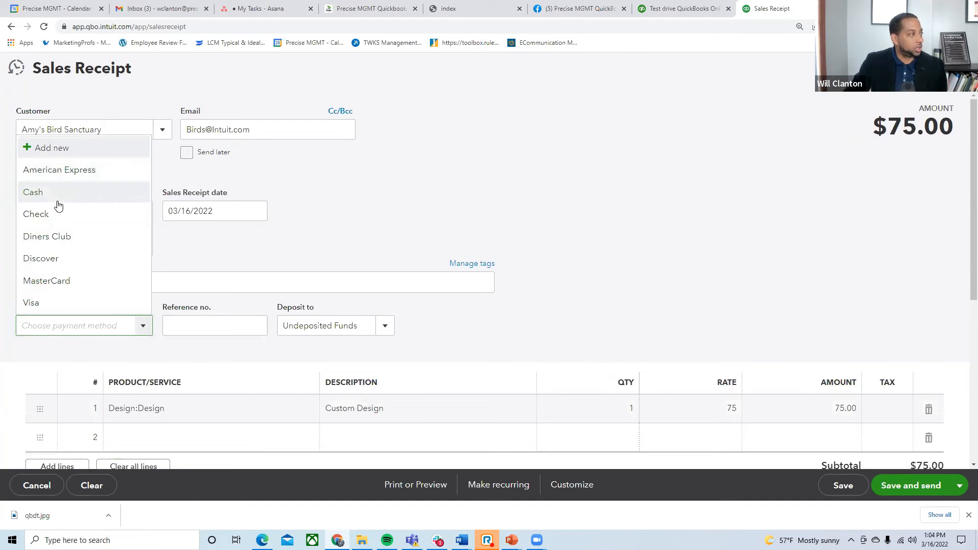
{"action": "left_click", "coordinate": [57, 211]}
{"action": "left_click", "coordinate": [148, 332]}
{"action": "left_click", "coordinate": [148, 331]}
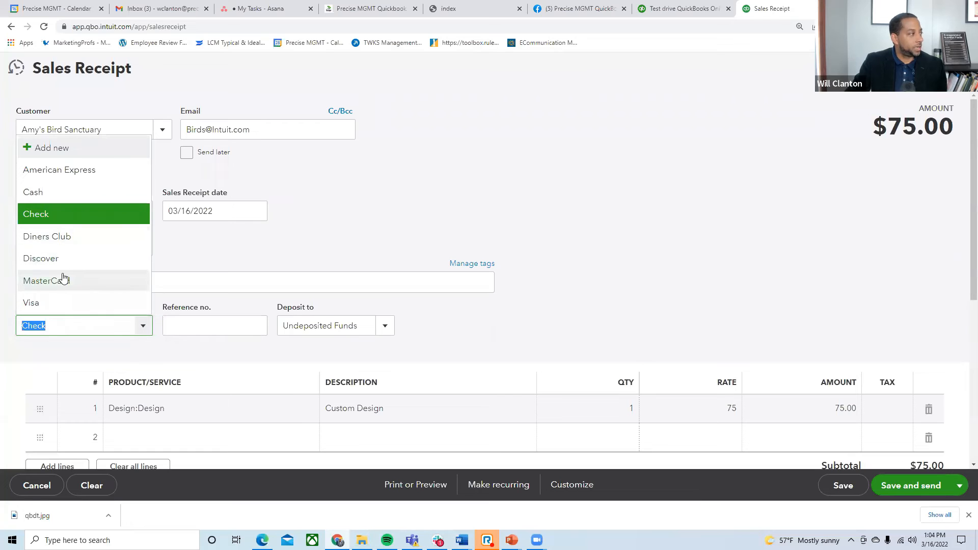
{"action": "left_click", "coordinate": [175, 359]}
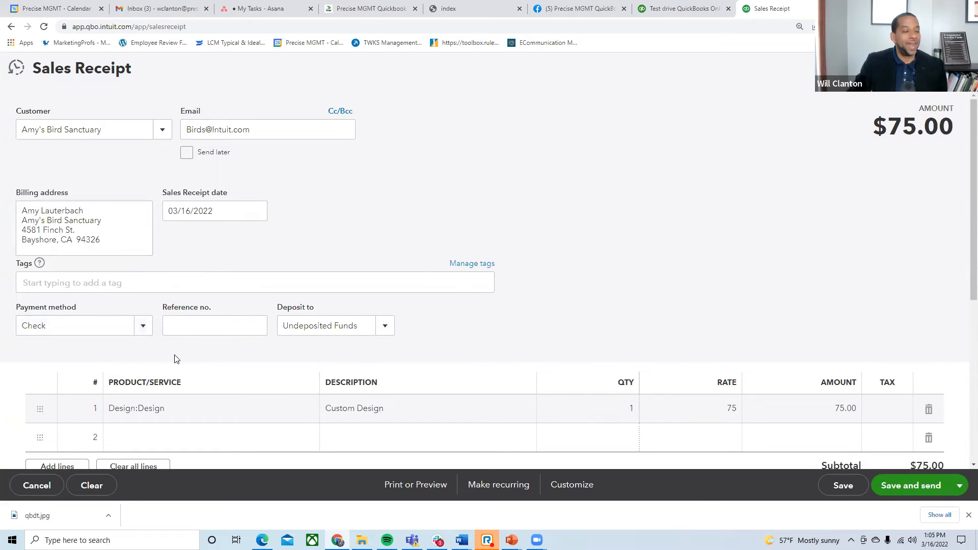
- Set the sales receipt's payment method to MasterCard
{"action": "left_click", "coordinate": [143, 327]}
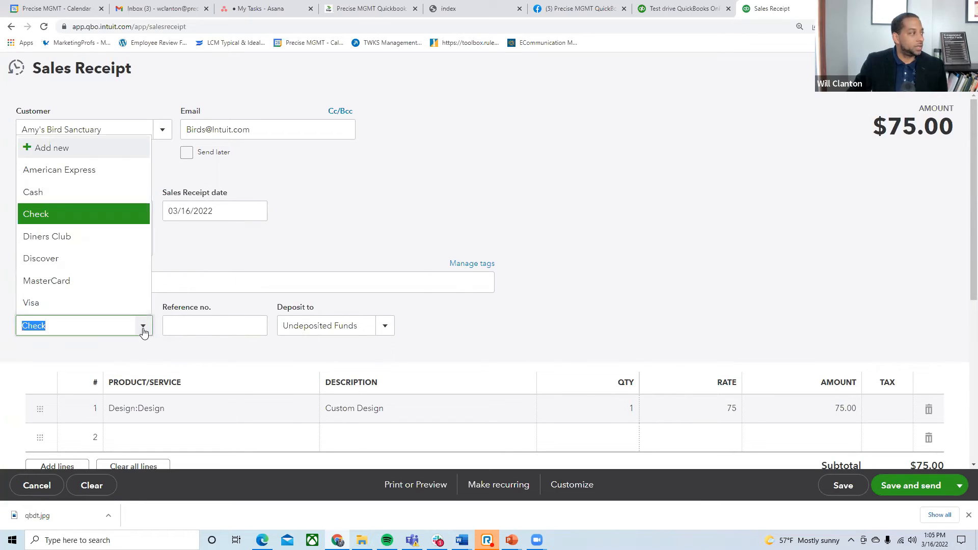
{"action": "left_click", "coordinate": [64, 281]}
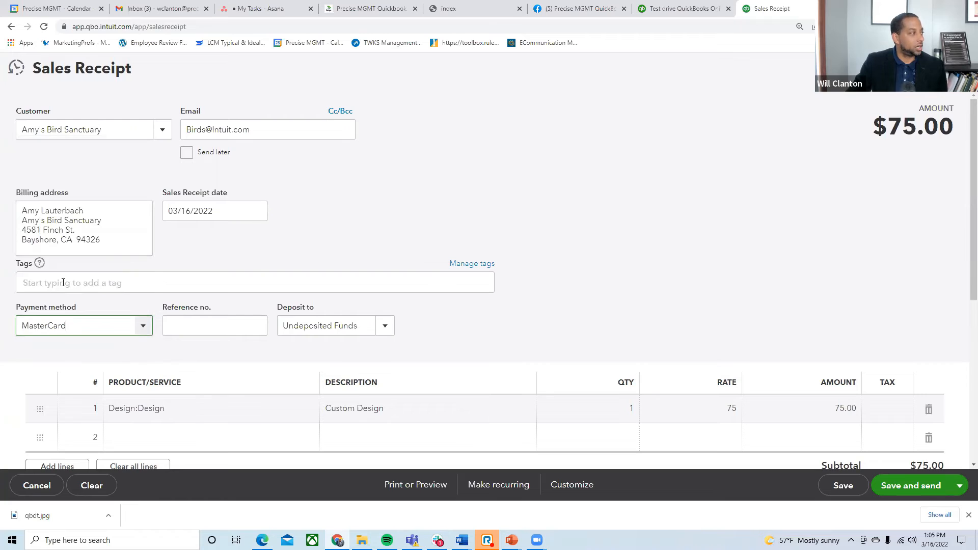
{"action": "left_click", "coordinate": [149, 352]}
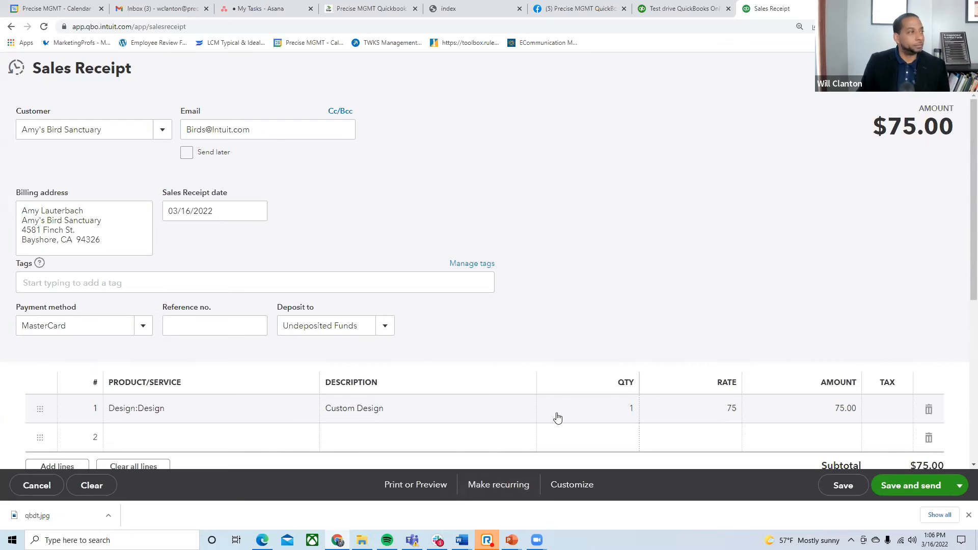
- Save the sales receipt for Amy's Bird Sanctuary and close it
{"action": "left_click", "coordinate": [958, 68]}
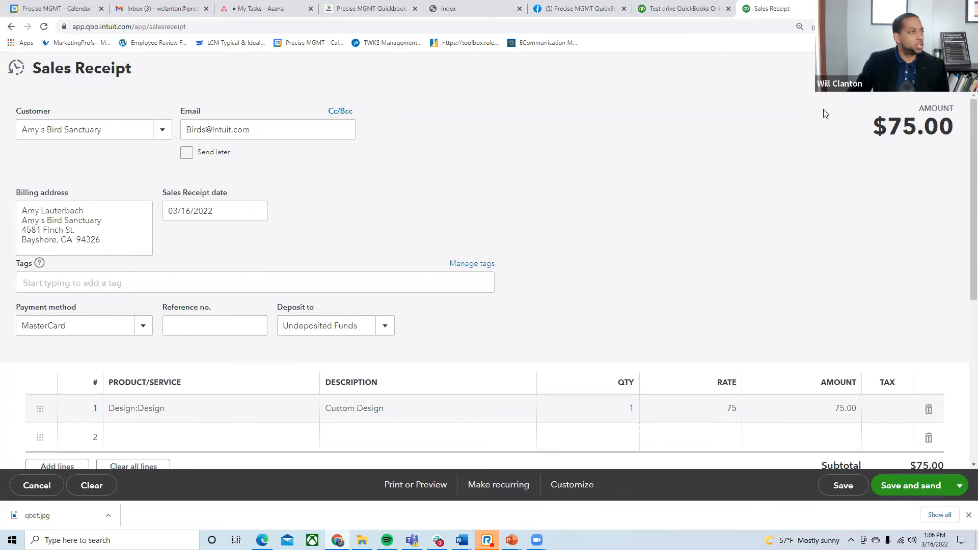
{"action": "left_click", "coordinate": [962, 488]}
{"action": "left_click", "coordinate": [897, 464]}
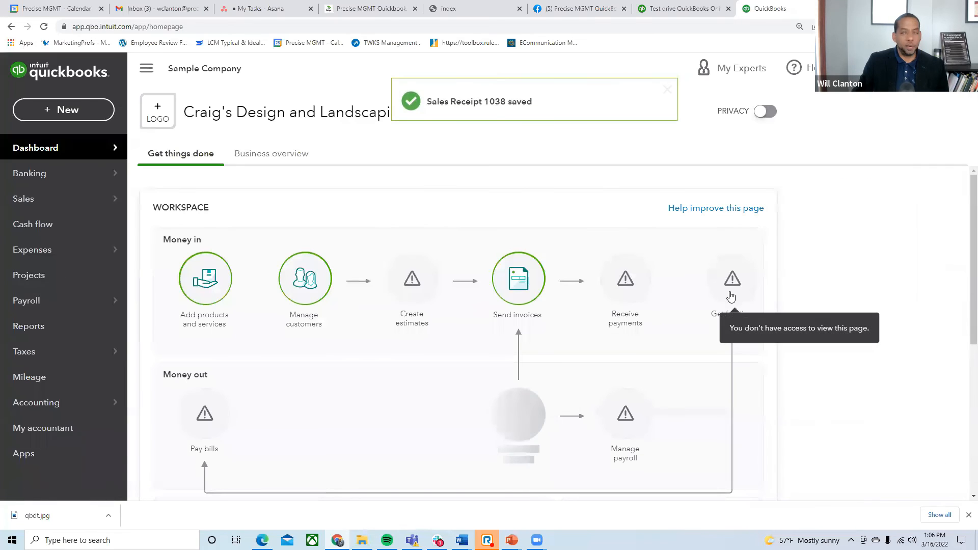
- Open the Sales section of the account and company settings and review its options down to reminders, online delivery and statements
{"action": "left_click", "coordinate": [916, 67]}
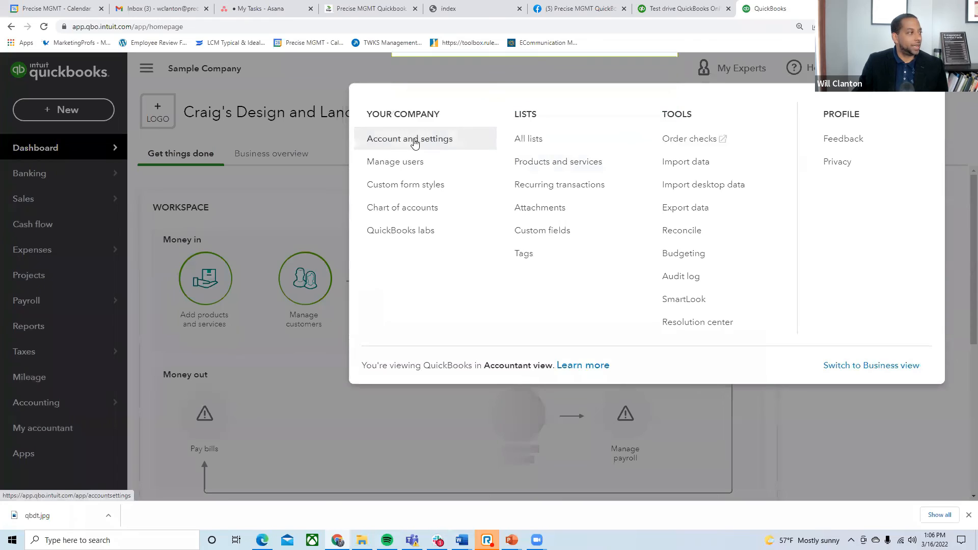
{"action": "left_click", "coordinate": [415, 142]}
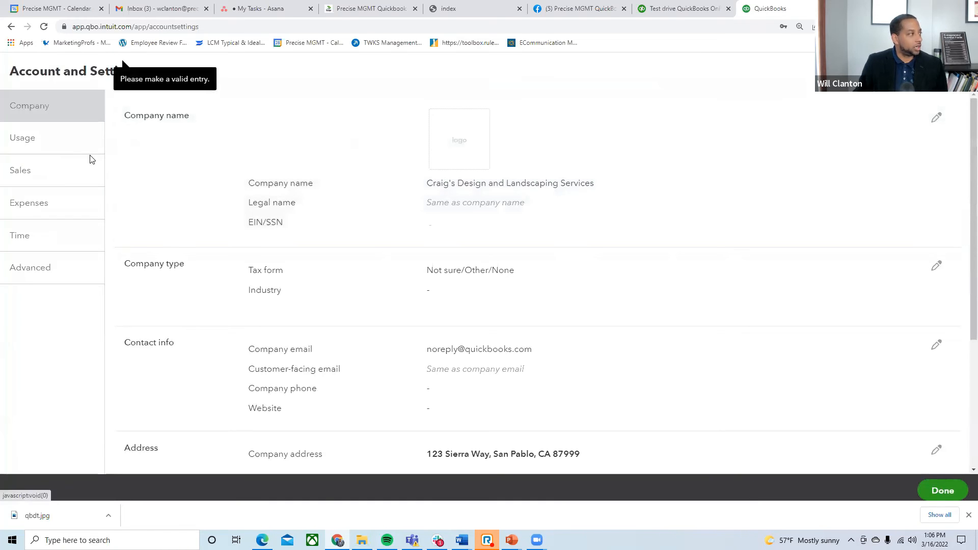
{"action": "left_click", "coordinate": [60, 179]}
{"action": "scroll", "coordinate": [330, 251], "scroll_direction": "down", "scroll_amount": 4}
{"action": "scroll", "coordinate": [330, 251], "scroll_direction": "down", "scroll_amount": 4}
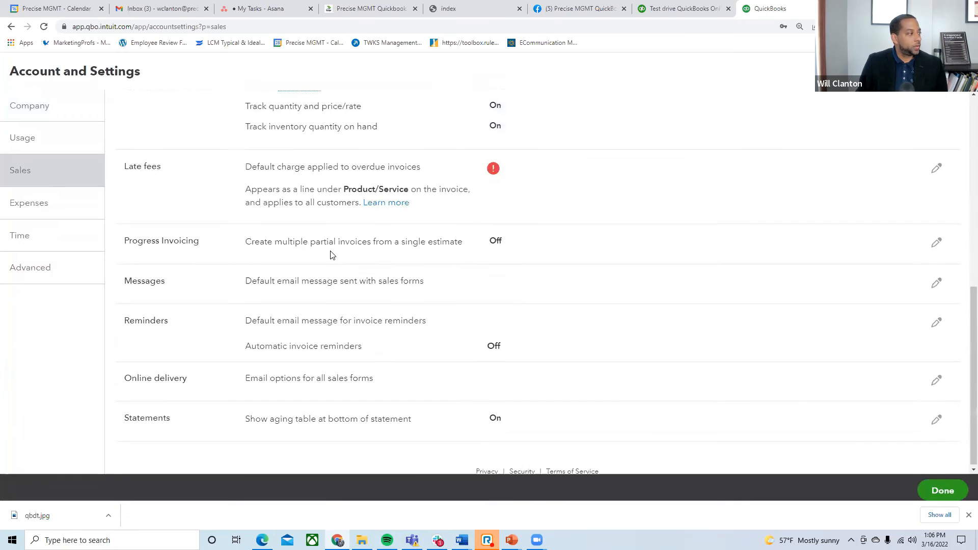
{"action": "scroll", "coordinate": [326, 255], "scroll_direction": "up", "scroll_amount": 10}
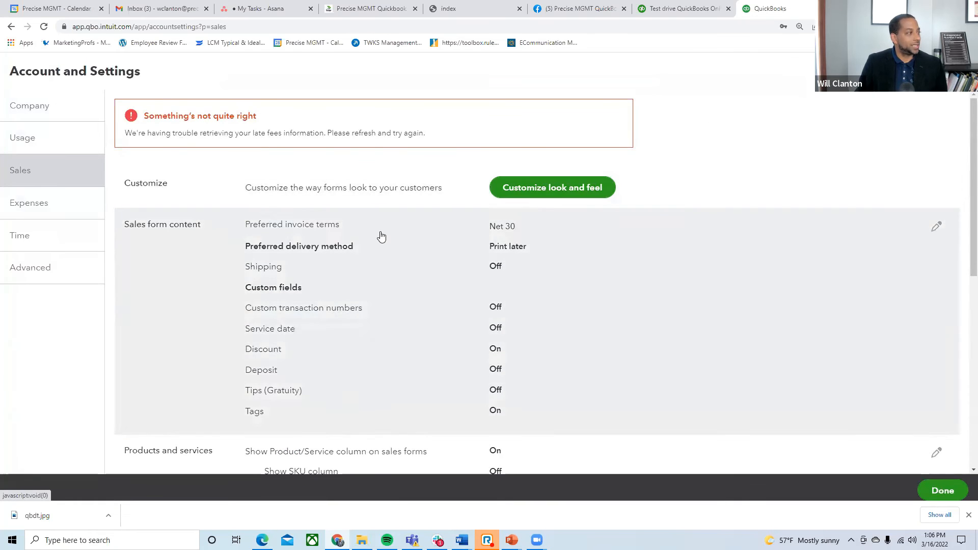
{"action": "scroll", "coordinate": [380, 236], "scroll_direction": "down", "scroll_amount": 8}
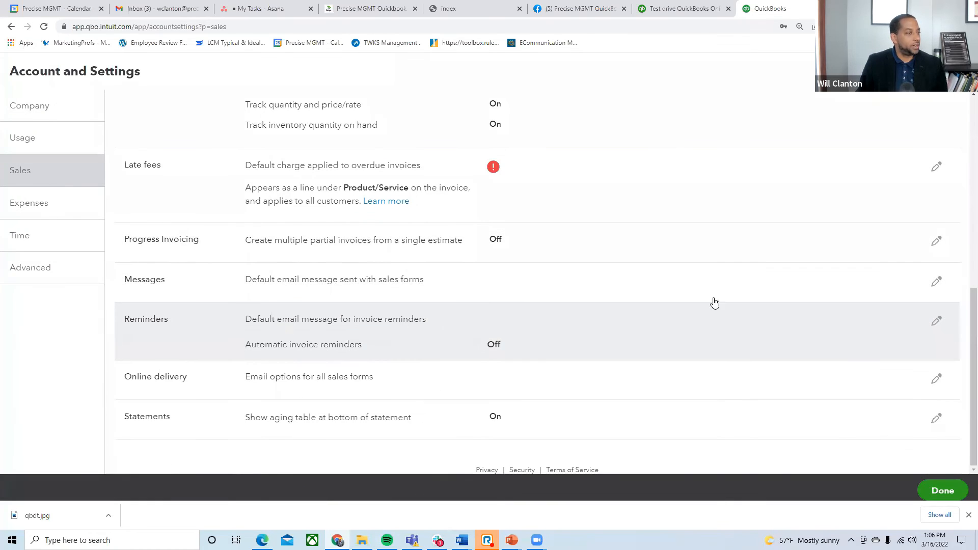
{"action": "left_click", "coordinate": [936, 322]}
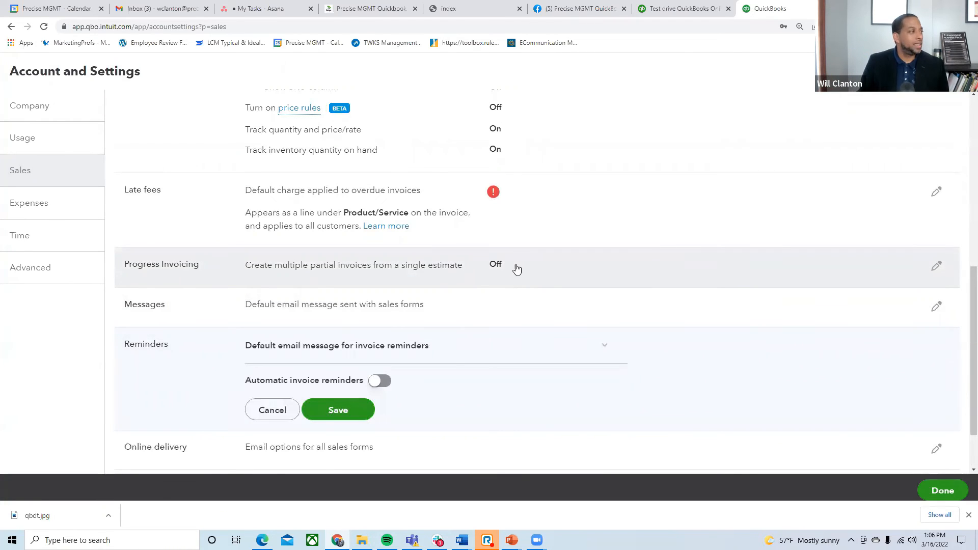
{"action": "left_click", "coordinate": [517, 269]}
{"action": "left_click", "coordinate": [339, 301]}
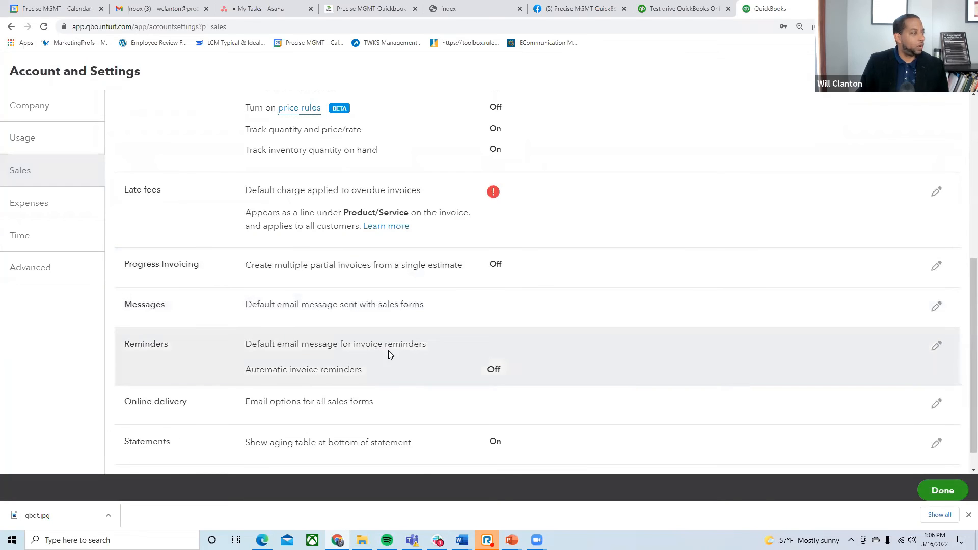
- Edit the sales reminder settings to turn on automatic invoice reminders and enable Reminder 1
{"action": "left_click", "coordinate": [388, 350]}
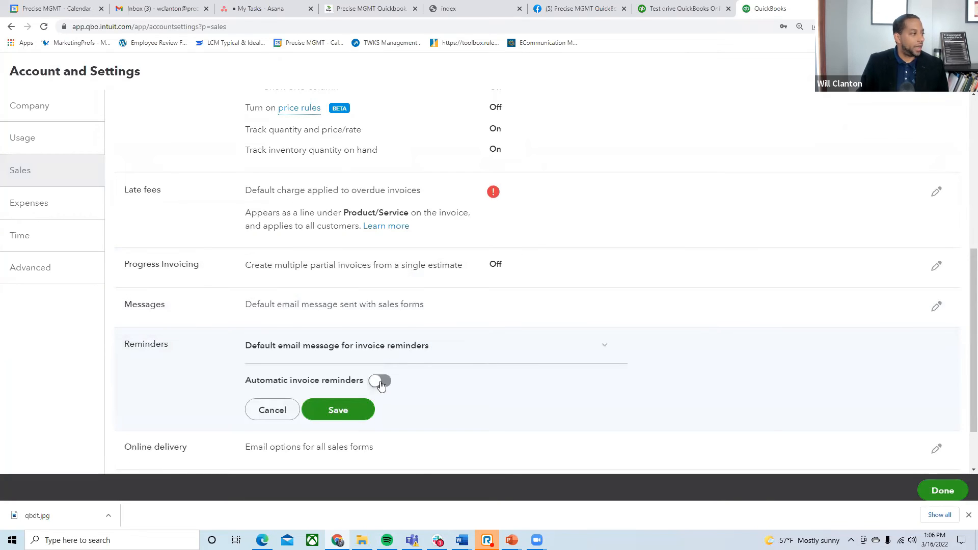
{"action": "left_click", "coordinate": [380, 381]}
{"action": "scroll", "coordinate": [545, 372], "scroll_direction": "down", "scroll_amount": 4}
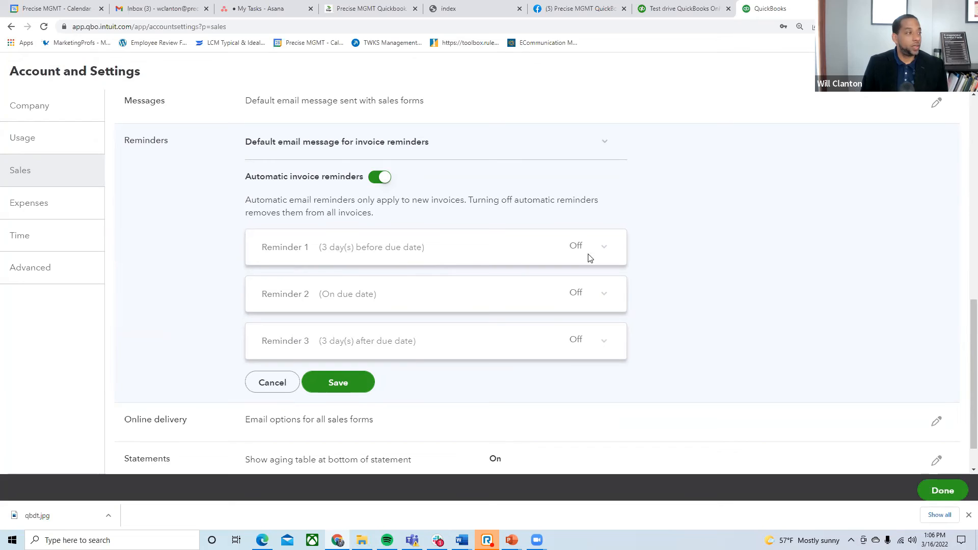
{"action": "left_click", "coordinate": [605, 251]}
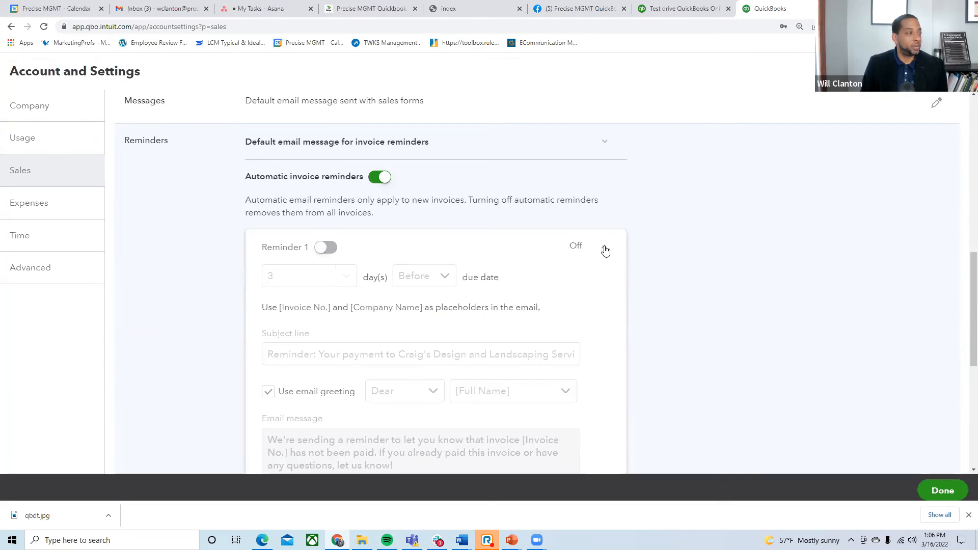
{"action": "left_click", "coordinate": [326, 249]}
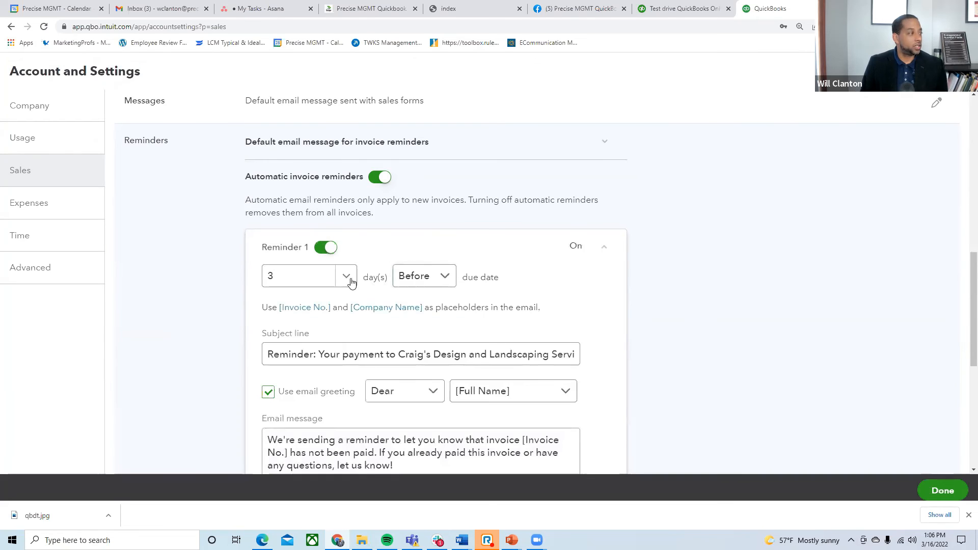
- Schedule Reminder 1 for 7 days before the due date
{"action": "left_click", "coordinate": [345, 279]}
{"action": "left_click", "coordinate": [322, 305]}
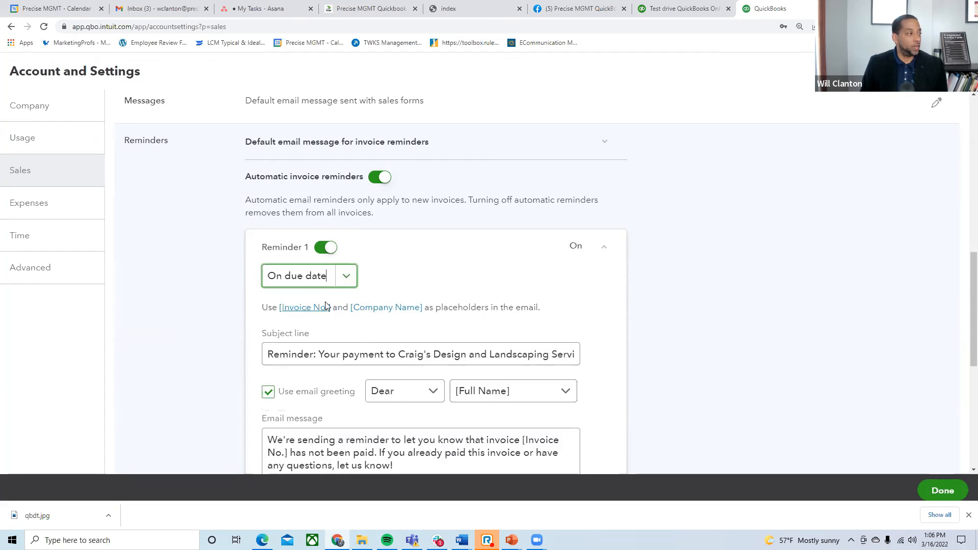
{"action": "left_click", "coordinate": [347, 279]}
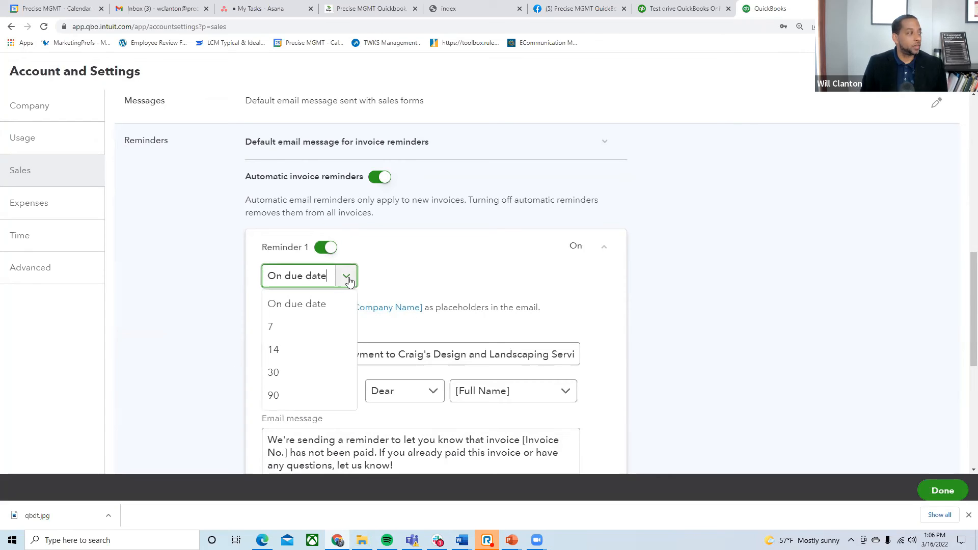
{"action": "left_click", "coordinate": [307, 326]}
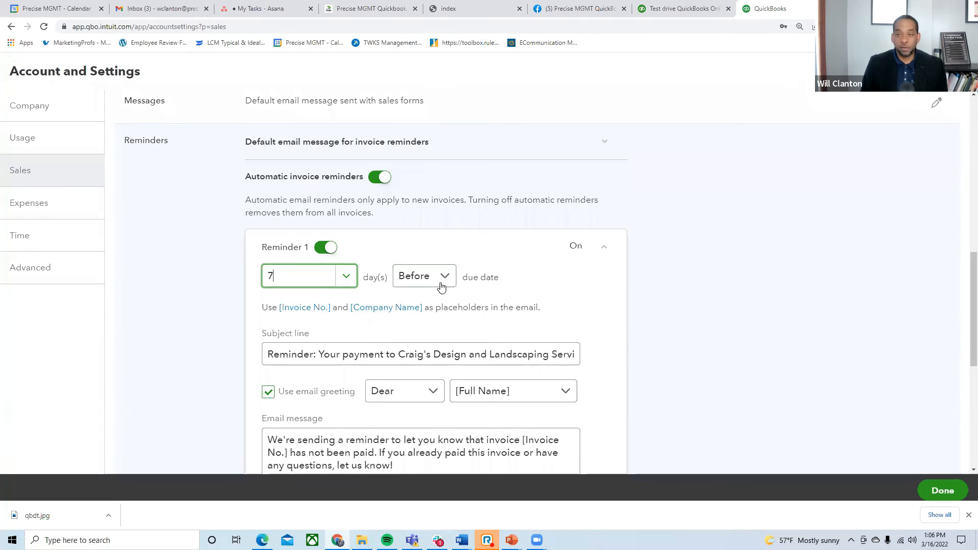
{"action": "left_click", "coordinate": [345, 277]}
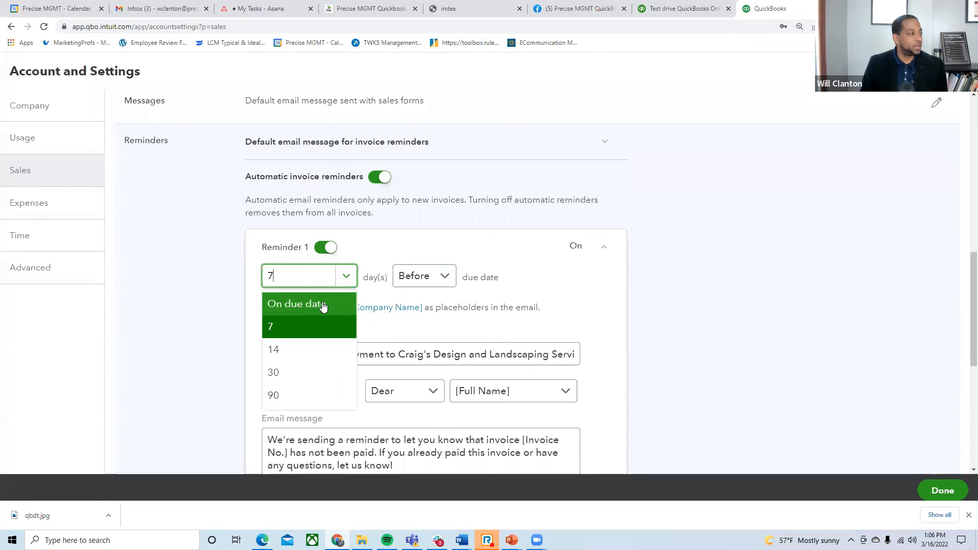
{"action": "left_click", "coordinate": [446, 278]}
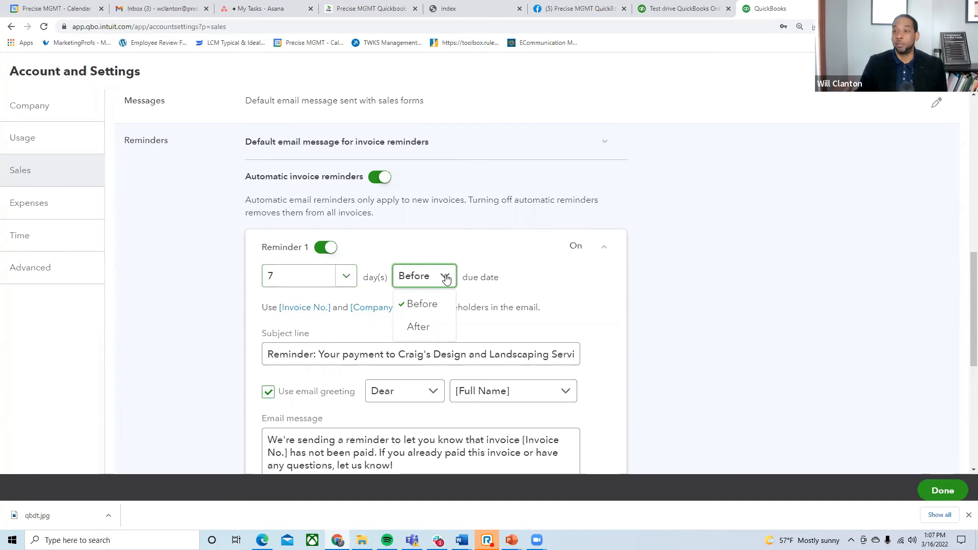
{"action": "left_click", "coordinate": [549, 306]}
- Review Reminder 1's subject line, greeting and email message, and save the reminder settings
{"action": "scroll", "coordinate": [543, 300], "scroll_direction": "down", "scroll_amount": 3}
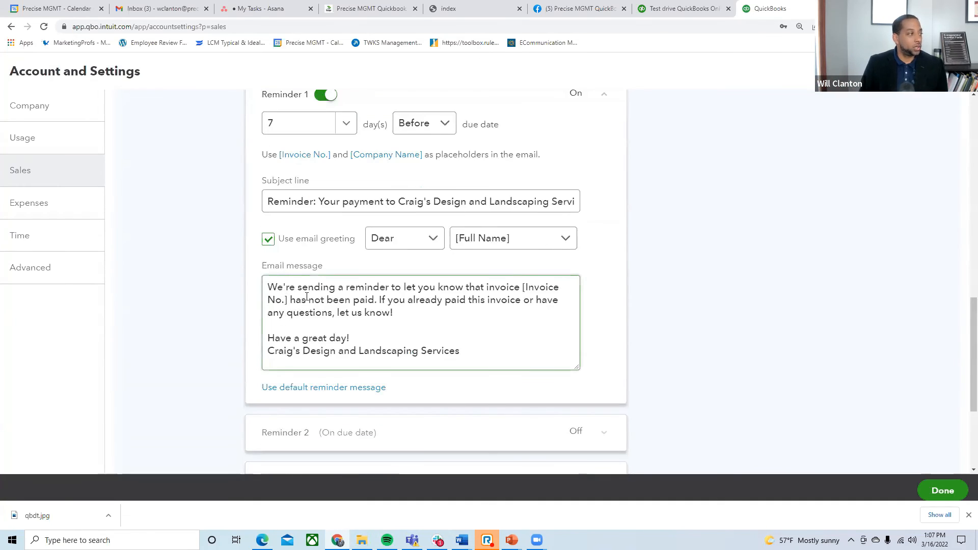
{"action": "left_click_drag", "start_coordinate": [376, 312], "coordinate": [294, 312]}
{"action": "scroll", "coordinate": [367, 310], "scroll_direction": "down", "scroll_amount": 3}
{"action": "scroll", "coordinate": [367, 311], "scroll_direction": "up", "scroll_amount": 4}
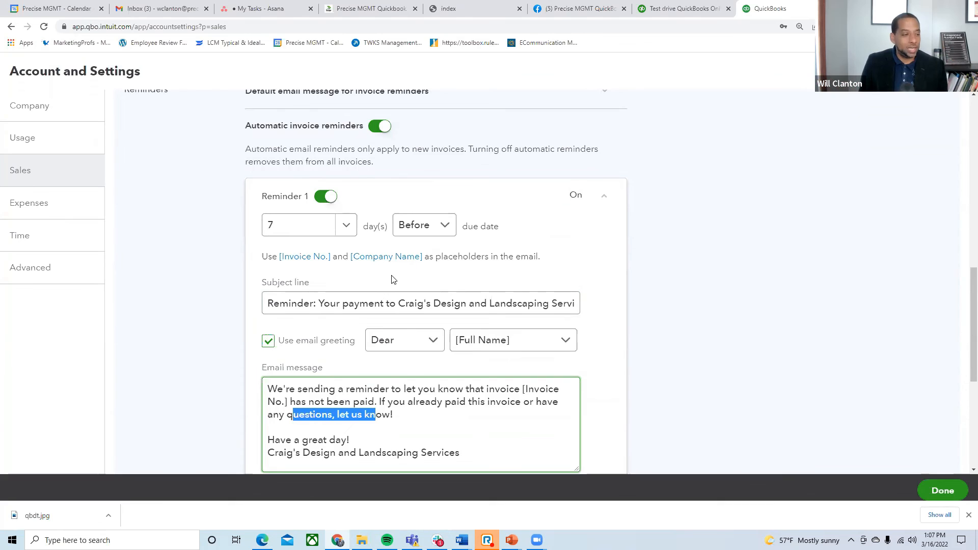
{"action": "scroll", "coordinate": [474, 293], "scroll_direction": "down", "scroll_amount": 5}
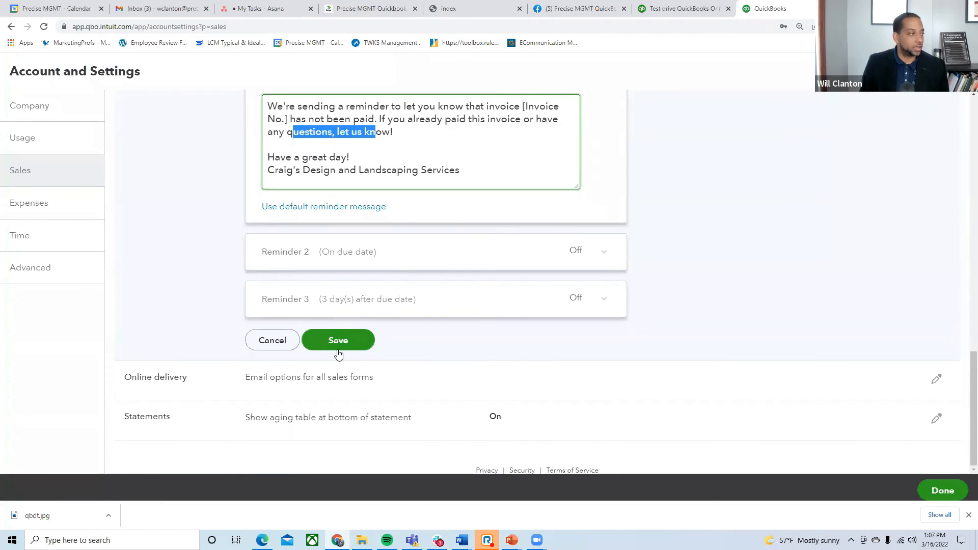
{"action": "scroll", "coordinate": [382, 201], "scroll_direction": "up", "scroll_amount": 1}
{"action": "scroll", "coordinate": [382, 201], "scroll_direction": "up", "scroll_amount": 5}
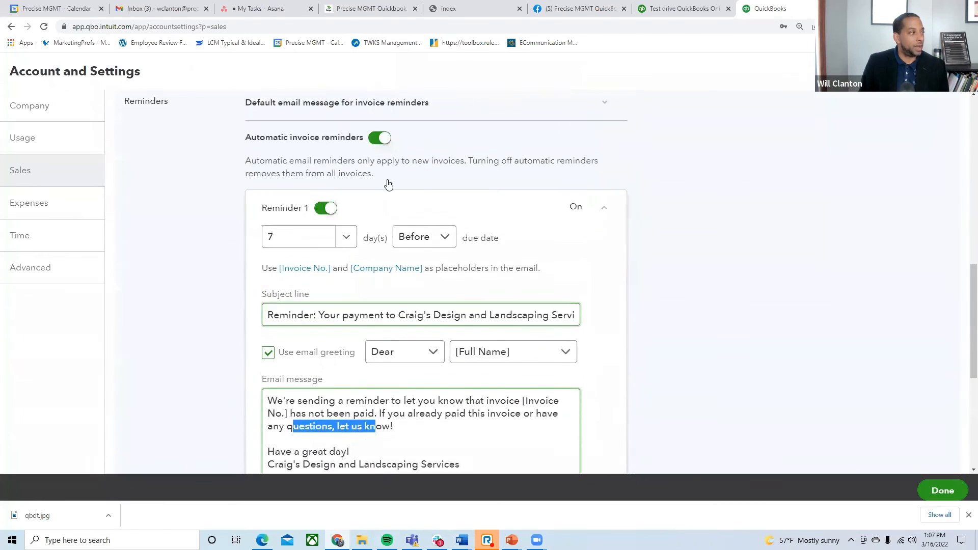
{"action": "scroll", "coordinate": [457, 296], "scroll_direction": "down", "scroll_amount": 6}
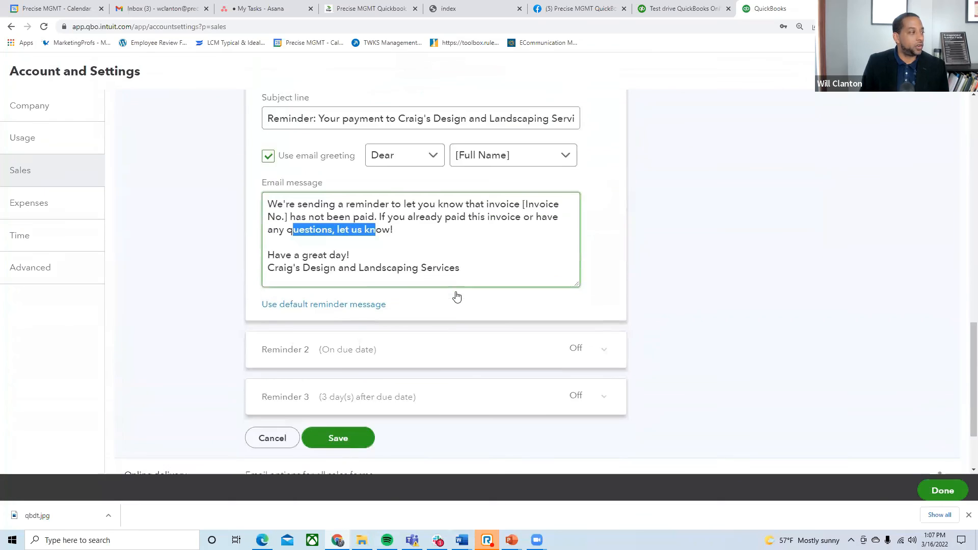
{"action": "left_click", "coordinate": [343, 341]}
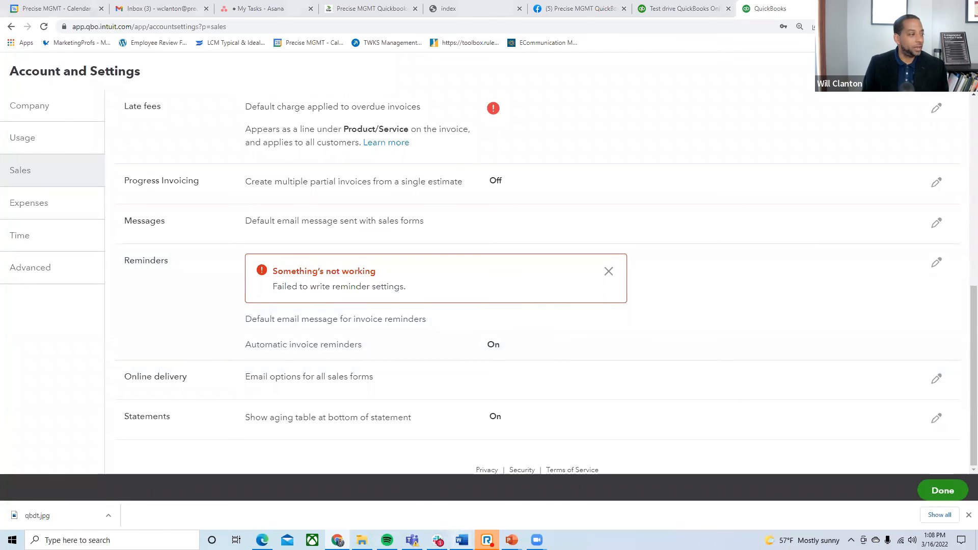
- Switch to Word to look over the Automatic Billing Authorization Form, and return to the QuickBooks sales settings
{"action": "mouse_move", "coordinate": [462, 540]}
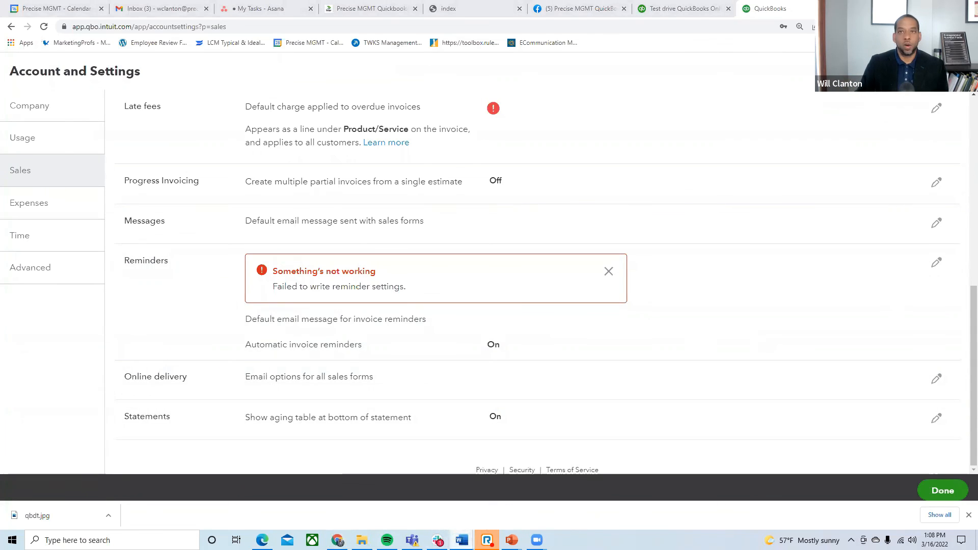
{"action": "key", "text": "alt+Tab"}
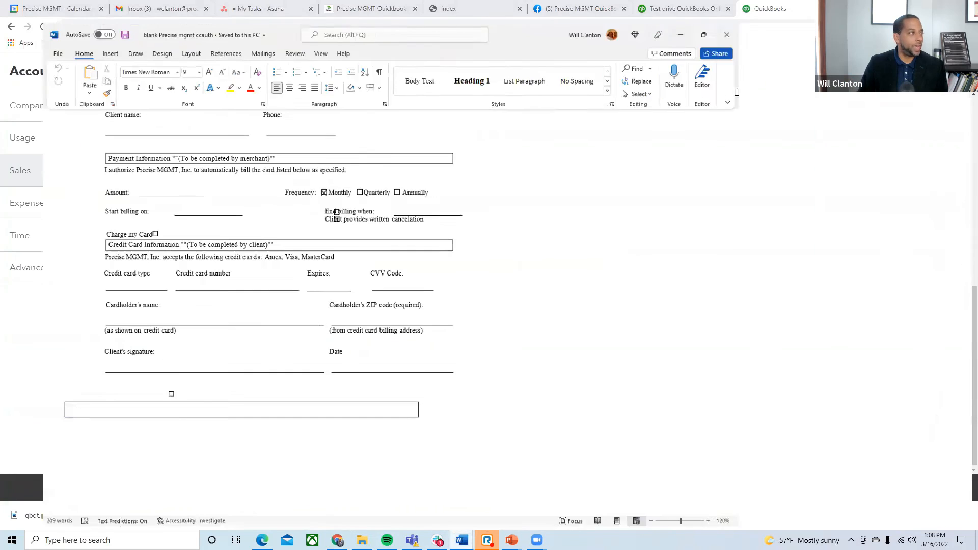
{"action": "scroll", "coordinate": [463, 253], "scroll_direction": "down", "scroll_amount": 3}
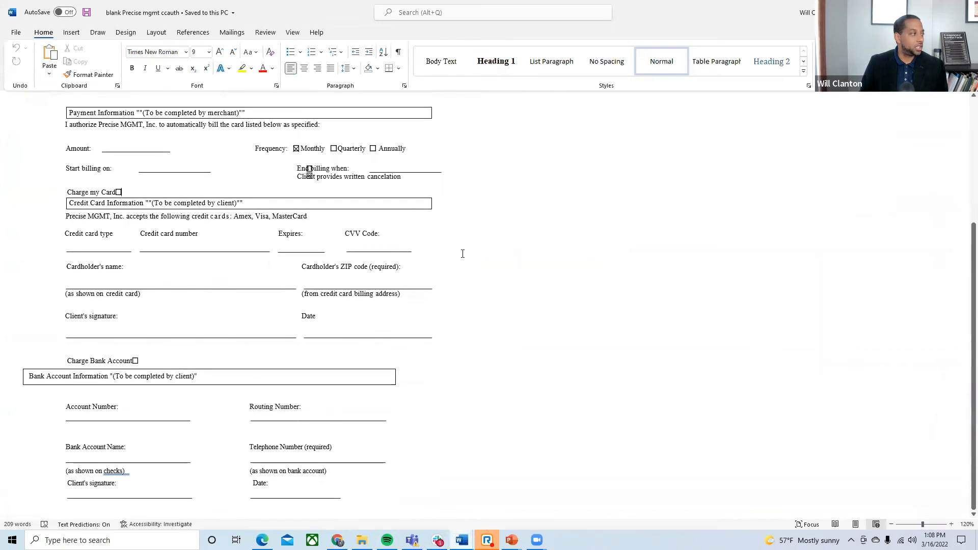
{"action": "scroll", "coordinate": [462, 257], "scroll_direction": "up", "scroll_amount": 2}
{"action": "scroll", "coordinate": [463, 260], "scroll_direction": "up", "scroll_amount": 1}
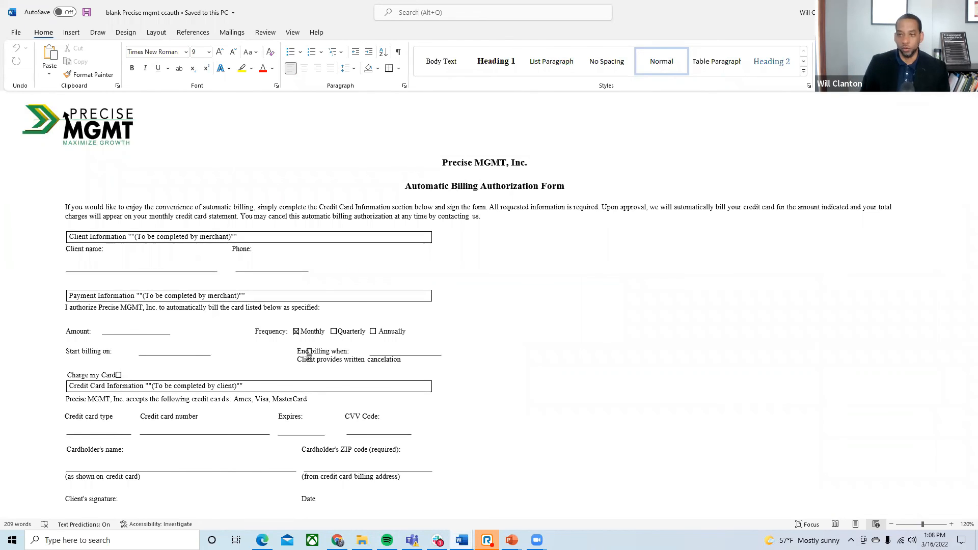
{"action": "left_click", "coordinate": [904, 11]}
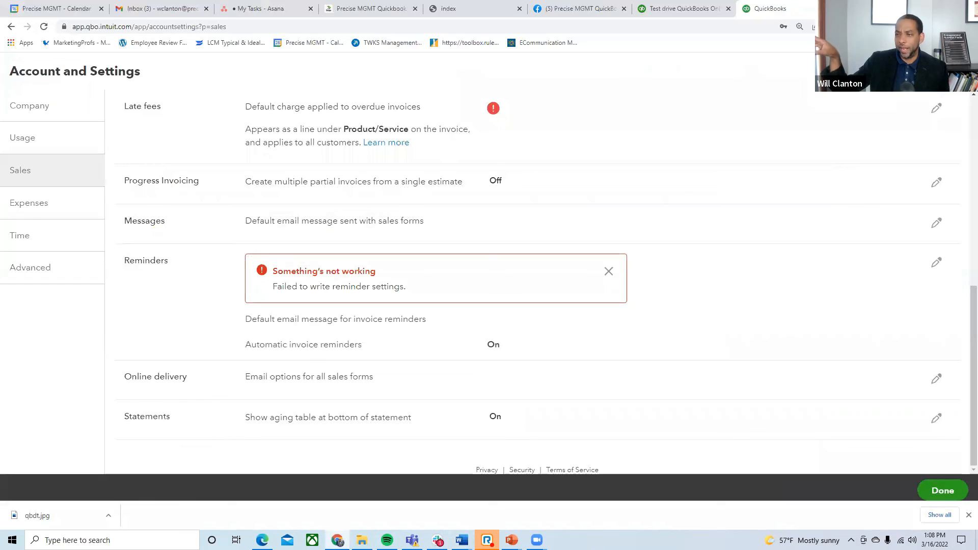